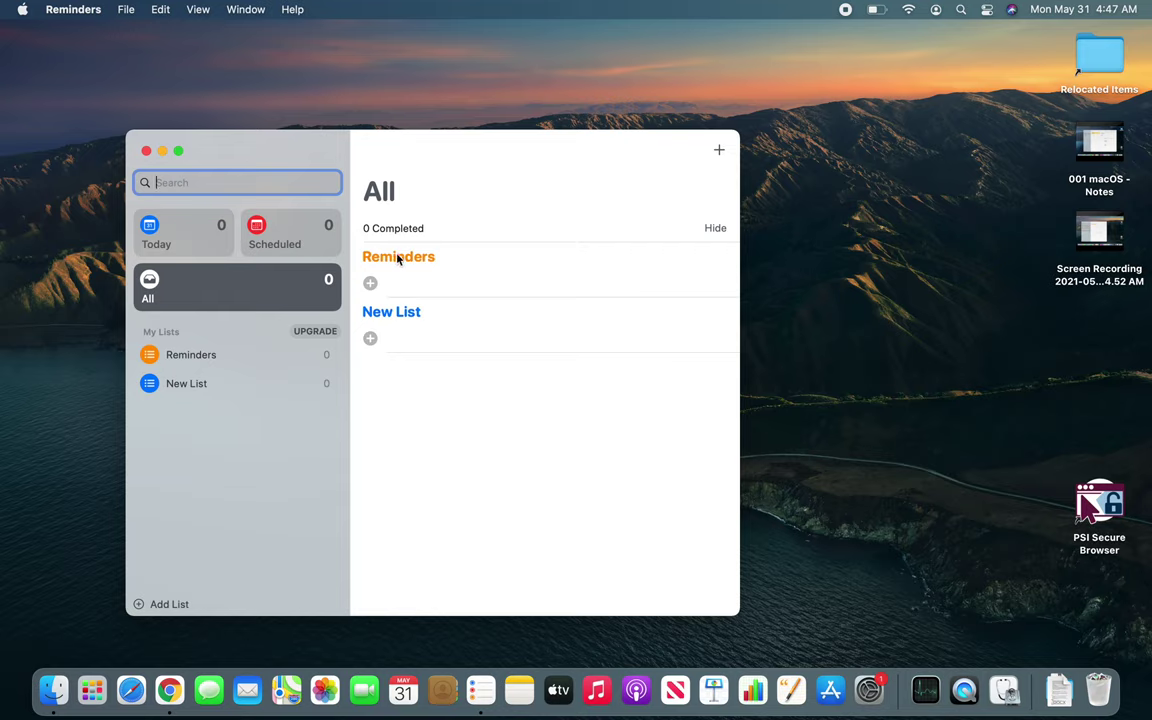
# Switch Reminders from the All view to the Scheduled smart list.
pyautogui.click(205, 297)
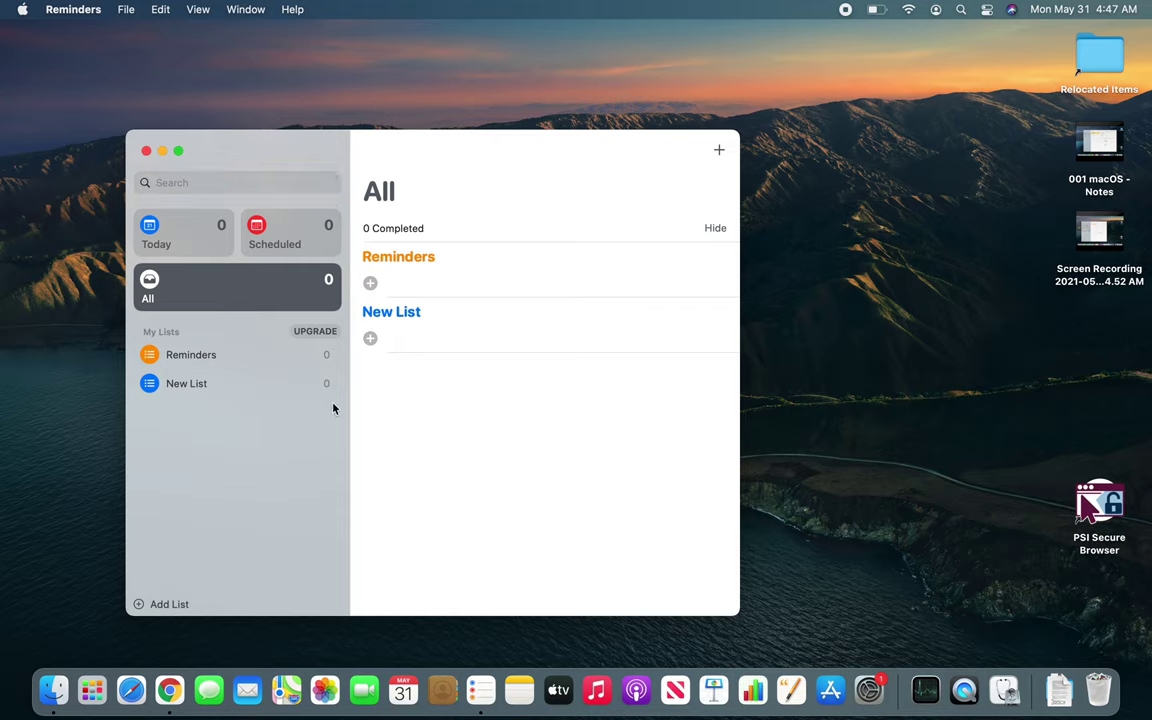
pyautogui.click(262, 242)
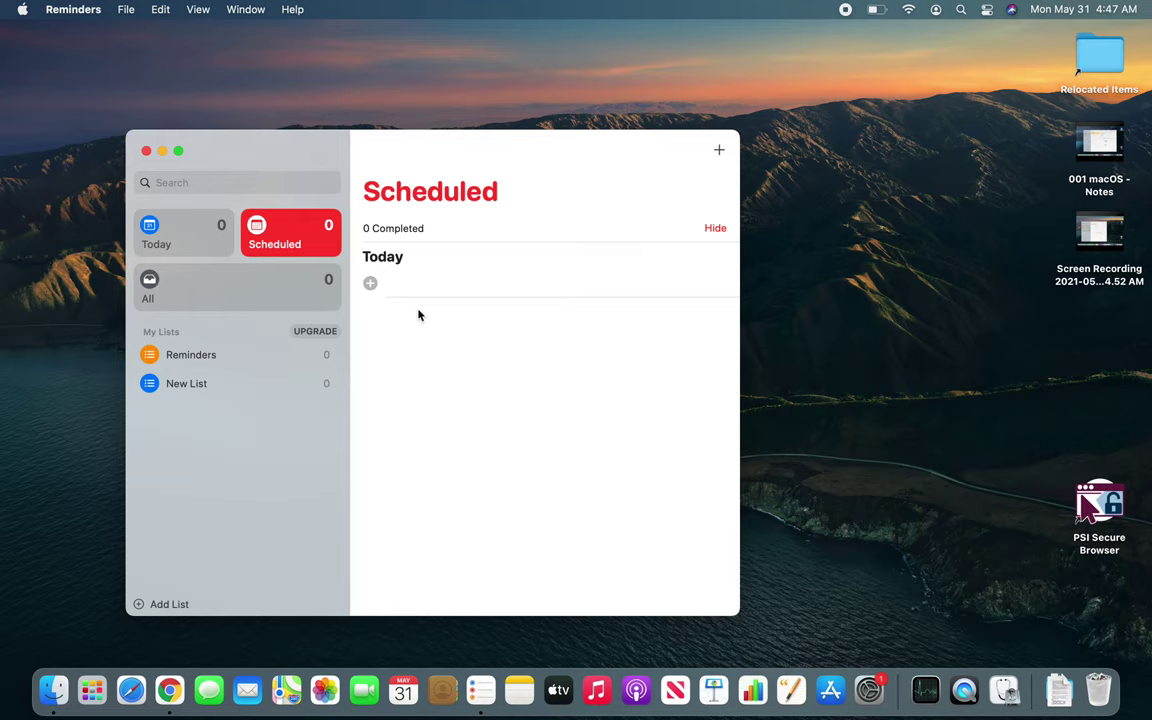
# Check the empty Today view, then open the empty New List list.
pyautogui.click(200, 247)
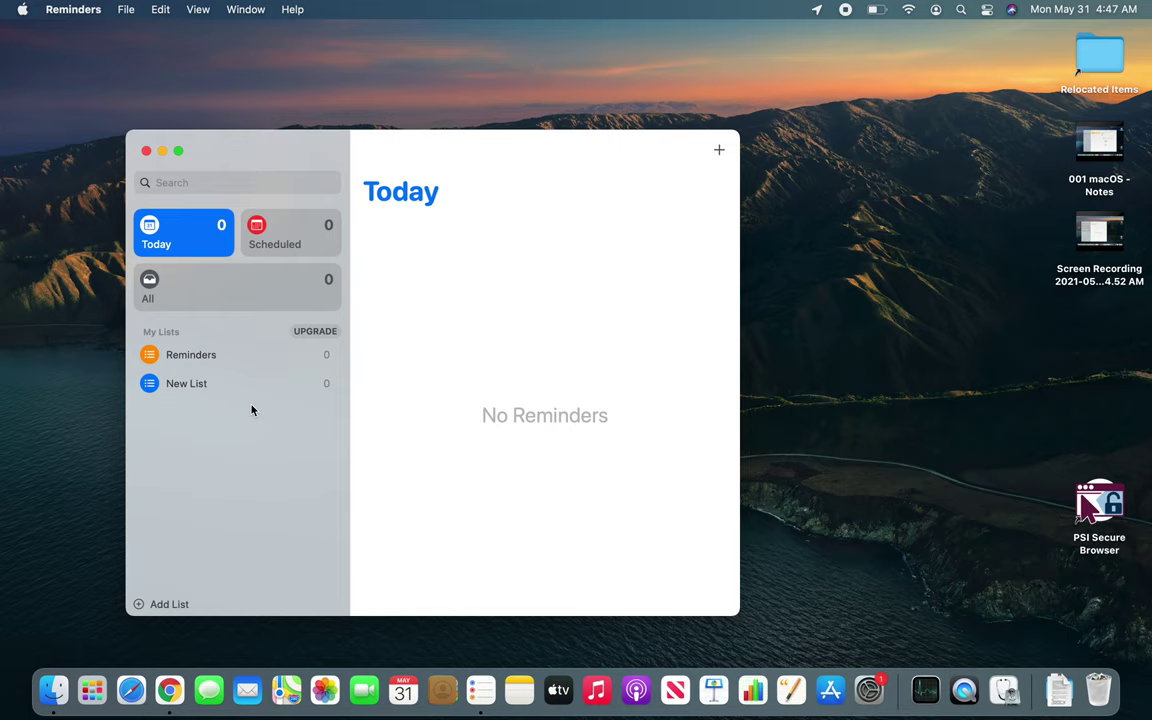
pyautogui.click(192, 388)
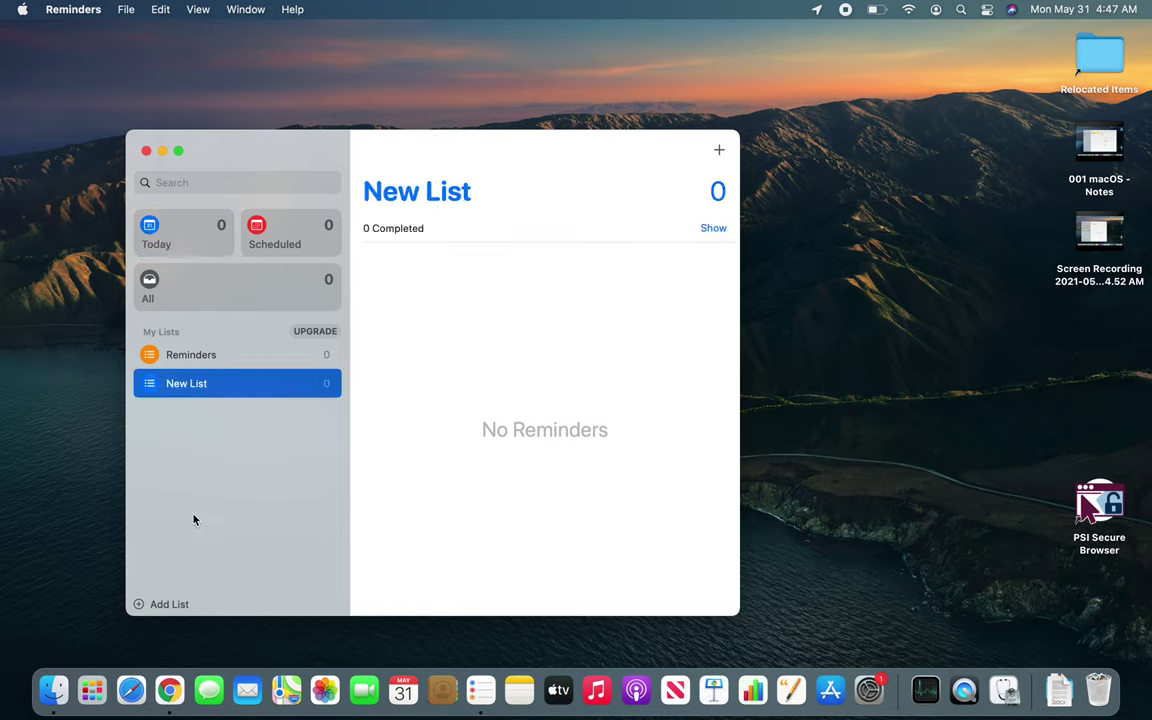
# Add a list named Security+ and start a blank reminder in it.
pyautogui.click(163, 605)
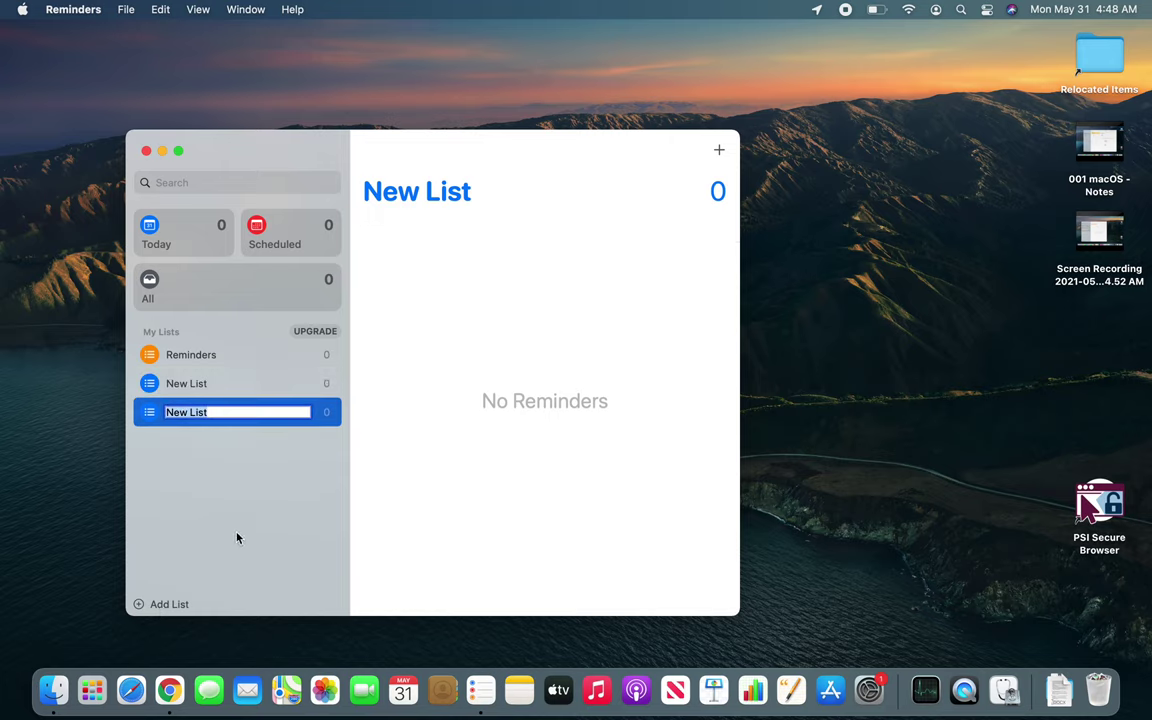
pyautogui.write('Security')
pyautogui.write('+')
pyautogui.press('Return')
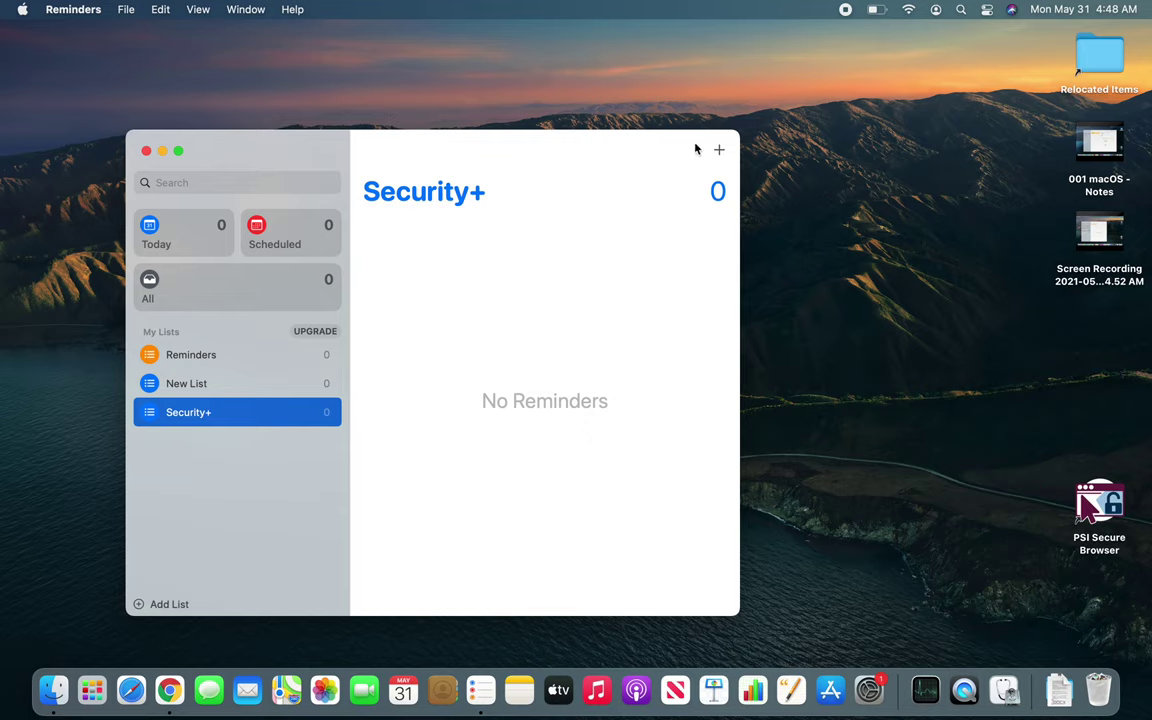
pyautogui.click(718, 150)
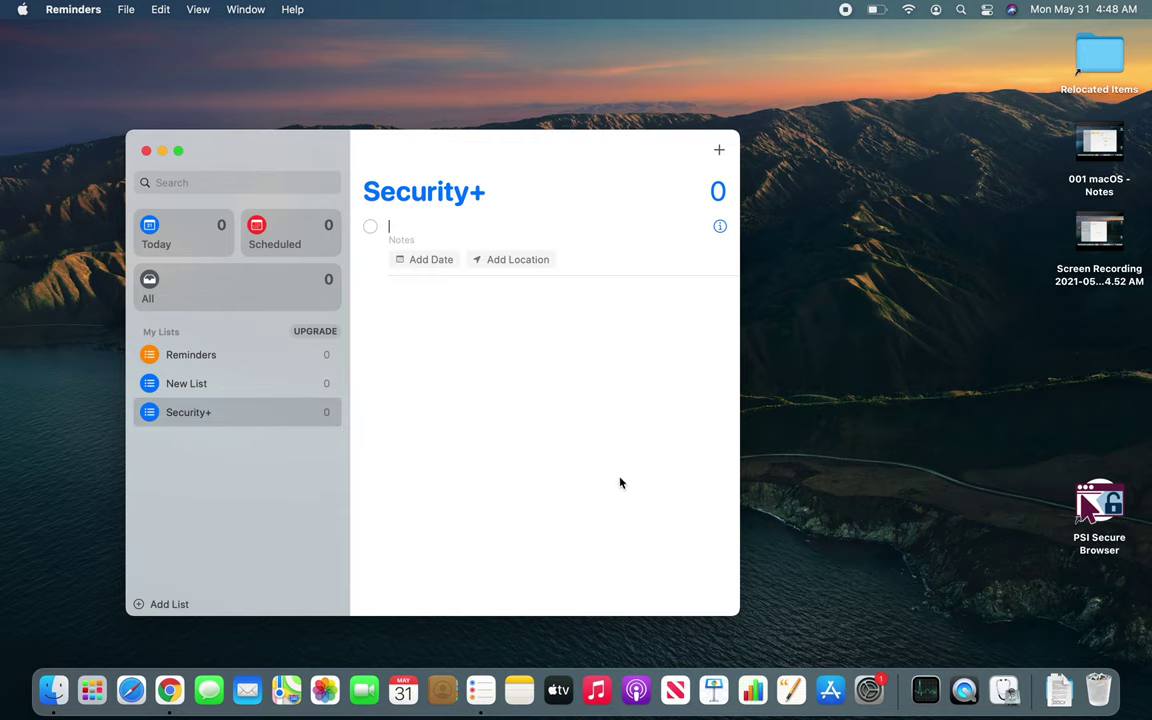
# Save a Security+ Training reminder and begin a second one titled Sign up for Test.
pyautogui.write('Secu')
pyautogui.write('rity+')
pyautogui.write(' Training')
pyautogui.press('Return')
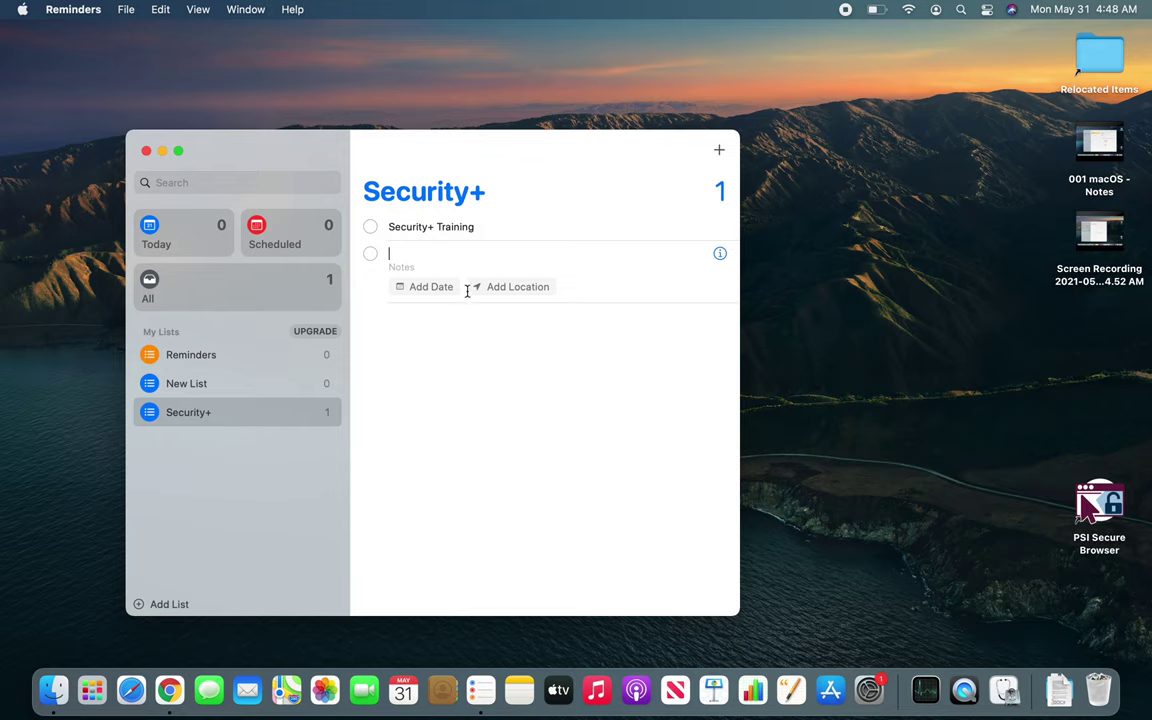
pyautogui.click(475, 414)
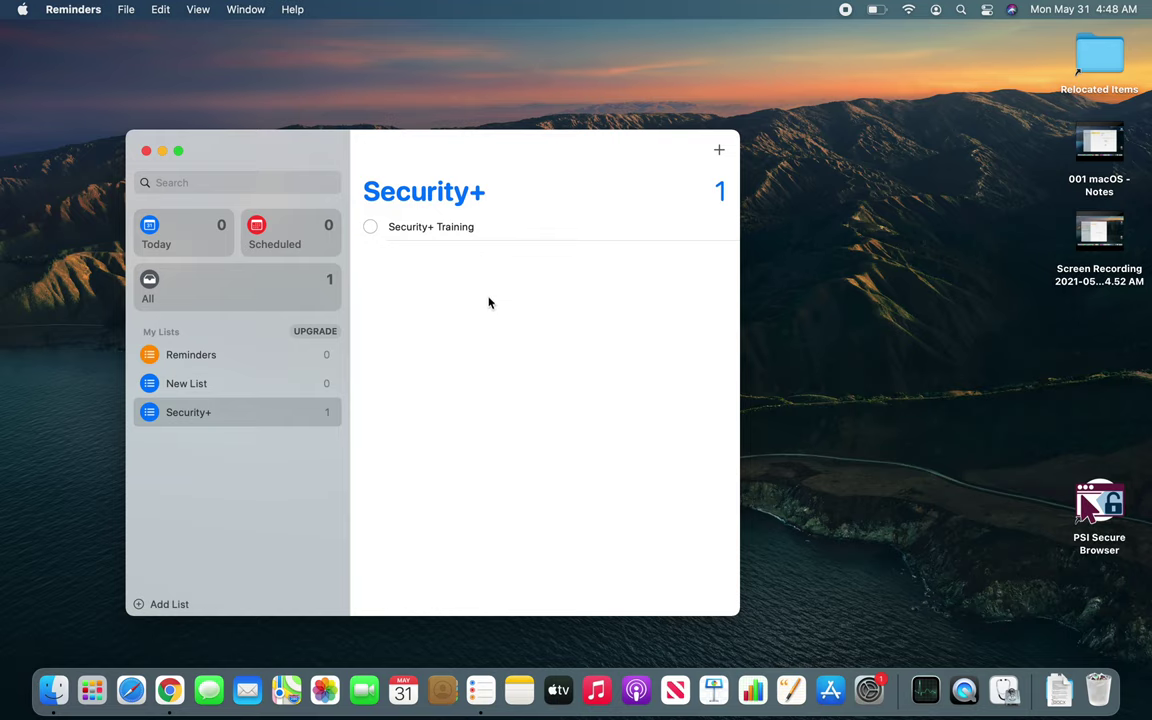
pyautogui.click(484, 361)
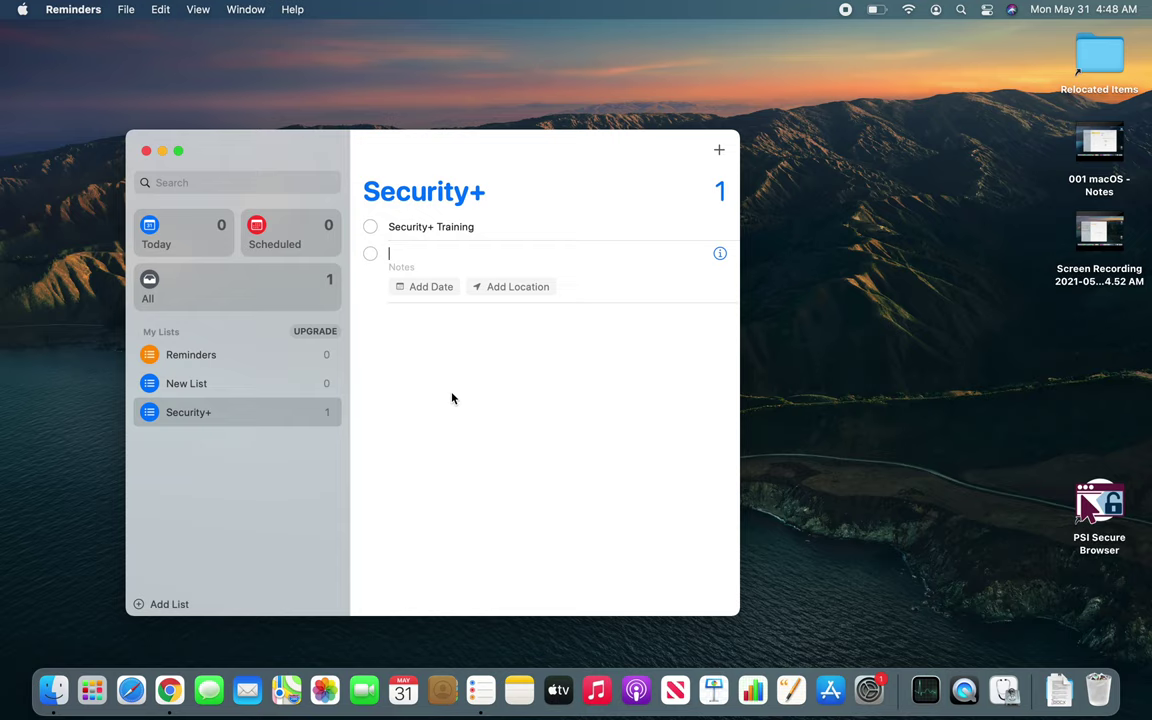
pyautogui.write('Sign')
pyautogui.write(' up for ')
pyautogui.write('Test')
# Save Sign up for Test and add a Buy Book reminder, fixing its typos.
pyautogui.press('Return')
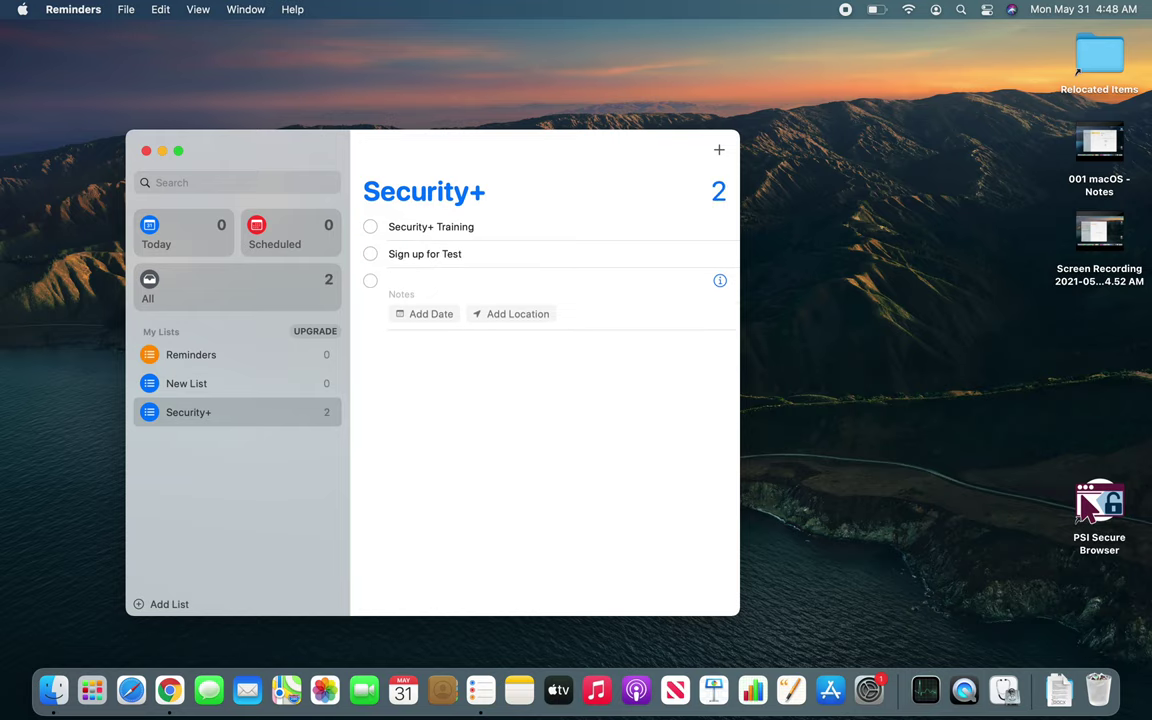
pyautogui.write('Bu')
pyautogui.write('y BOo')
pyautogui.press('BackSpace')
pyautogui.press('BackSpace')
pyautogui.write('ok')
pyautogui.press('BackSpace')
pyautogui.write('ok')
pyautogui.press('Return')
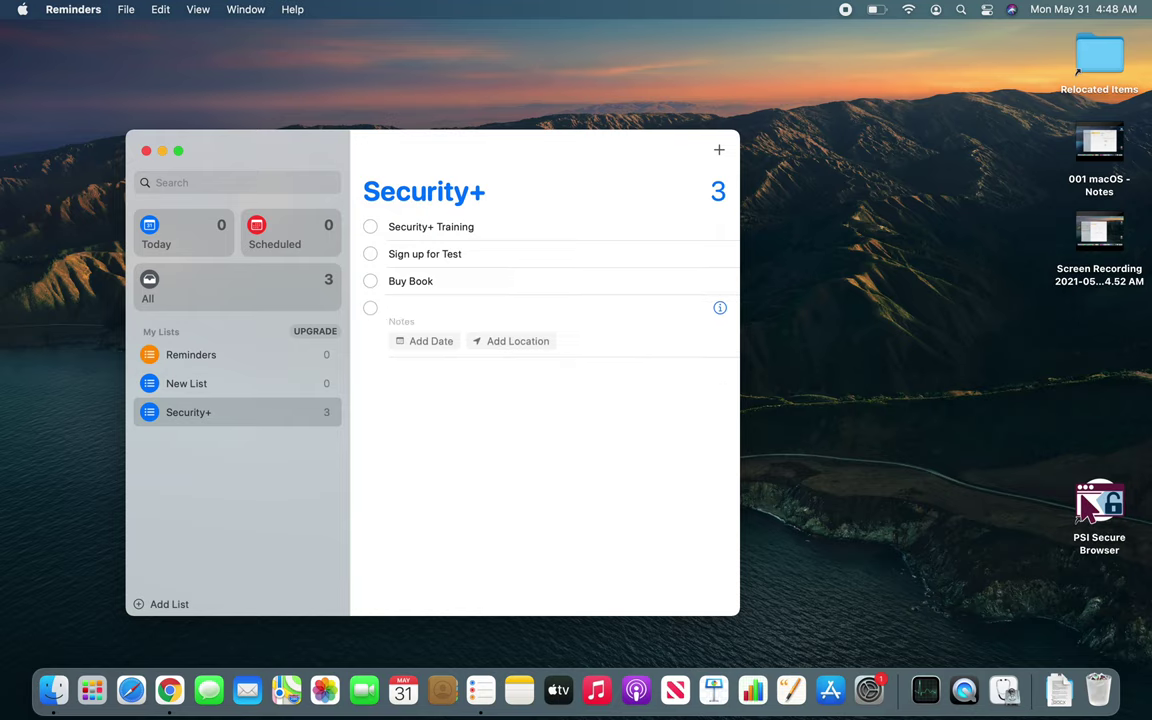
# Add Buy Video Course, Watch Video Course and Read Books reminders.
pyautogui.write('buy VI')
pyautogui.write('deo')
pyautogui.press('BackSpace')
pyautogui.press('BackSpace')
pyautogui.press('BackSpace')
pyautogui.press('BackSpace')
pyautogui.press('BackSpace')
pyautogui.write('ideo C')
pyautogui.write('ourse')
pyautogui.press('Return')
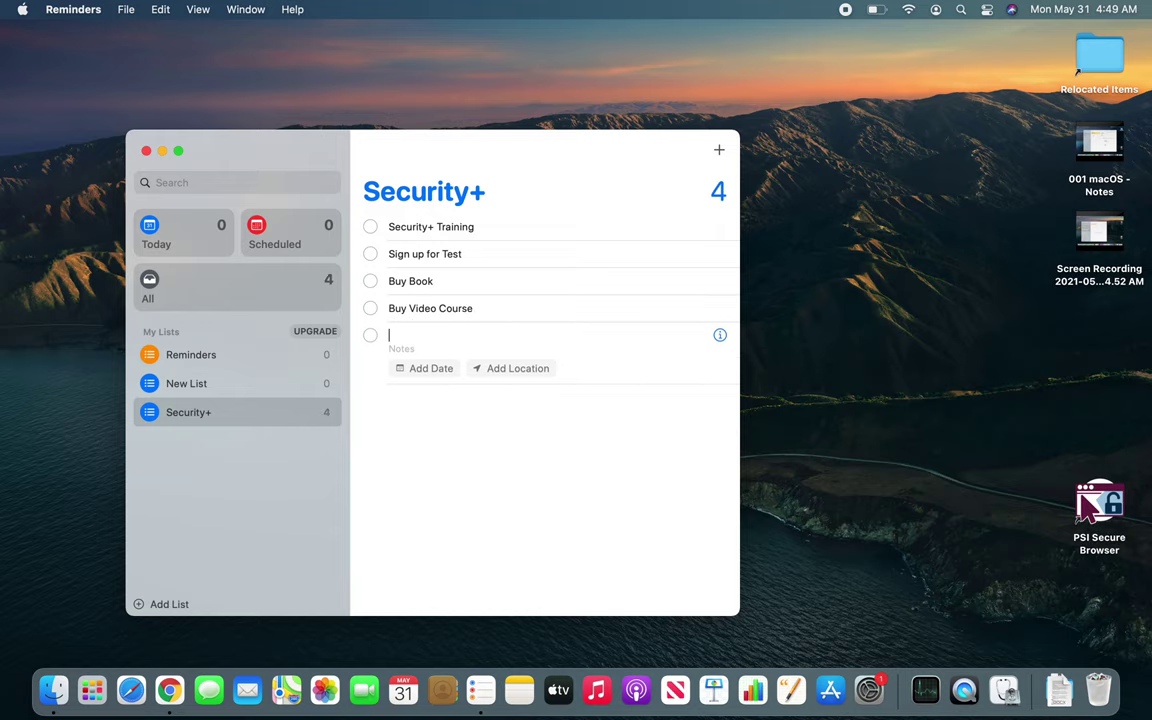
pyautogui.write('Watch ')
pyautogui.write('Video ')
pyautogui.write('Cou')
pyautogui.write('rse')
pyautogui.press('Return')
pyautogui.write('R')
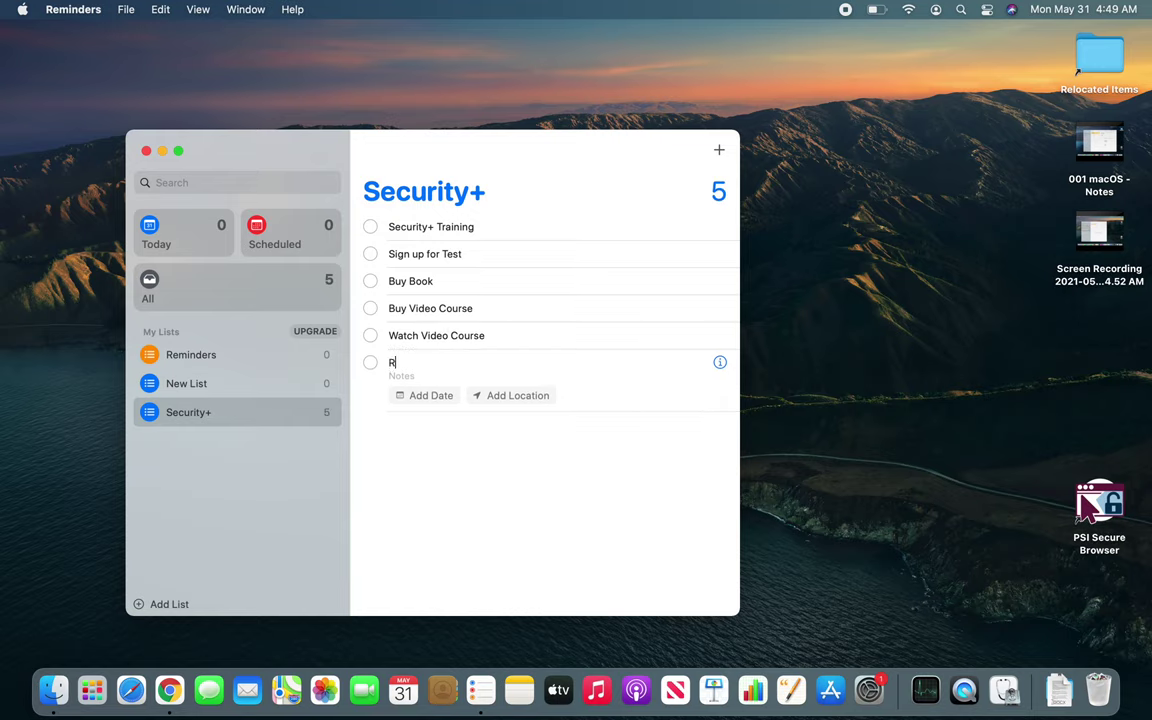
pyautogui.write('ead Books')
pyautogui.press('Return')
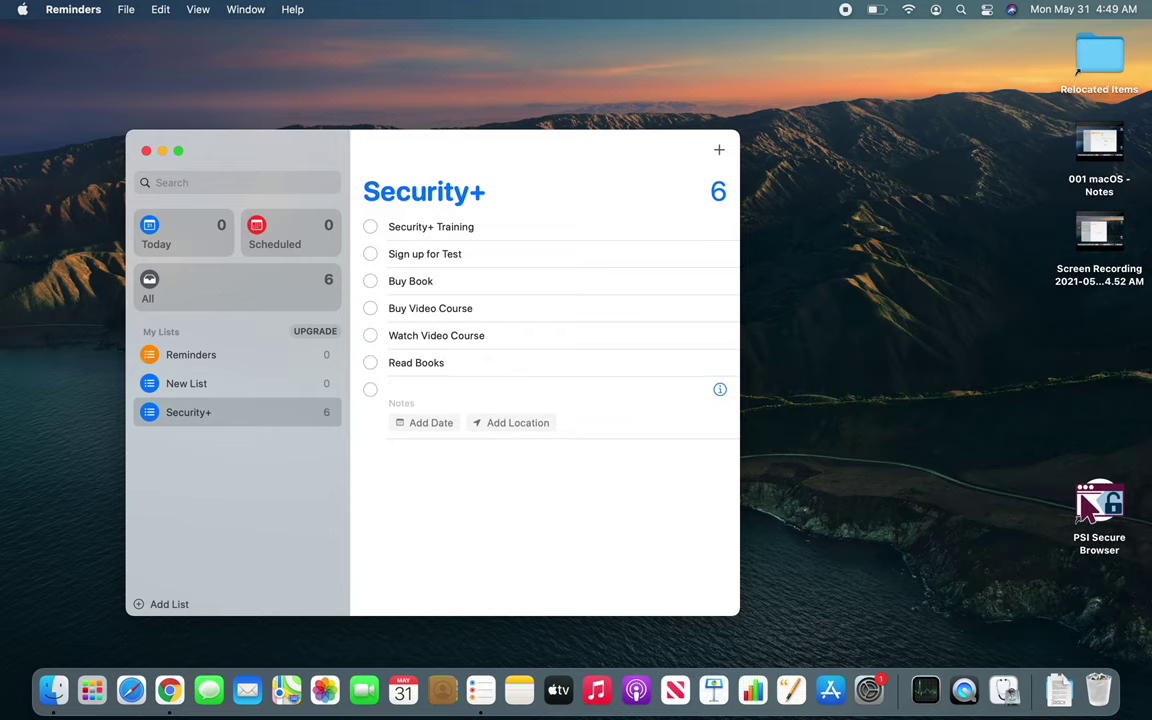
# Add a research on youtube reminder and discard the trailing empty row.
pyautogui.write('w')
pyautogui.press('BackSpace')
pyautogui.write('r')
pyautogui.write('esearch on y')
pyautogui.write('outube')
pyautogui.press('Return')
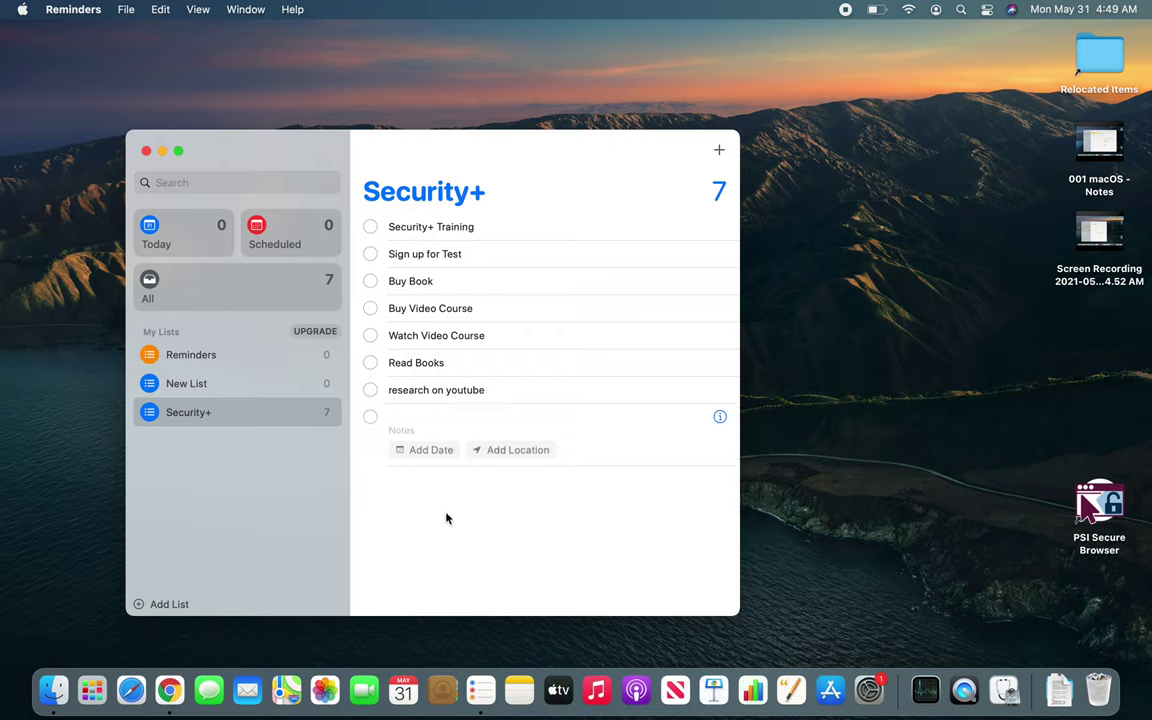
pyautogui.click(449, 548)
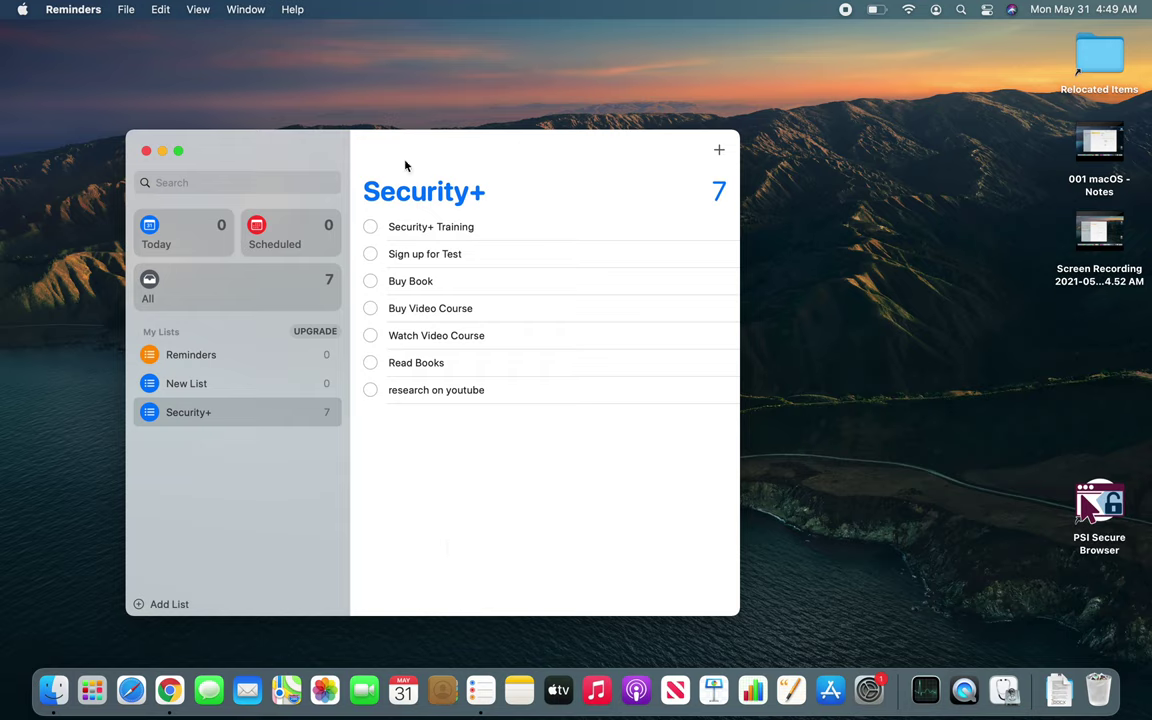
pyautogui.moveTo(450, 254)
pyautogui.click(460, 457)
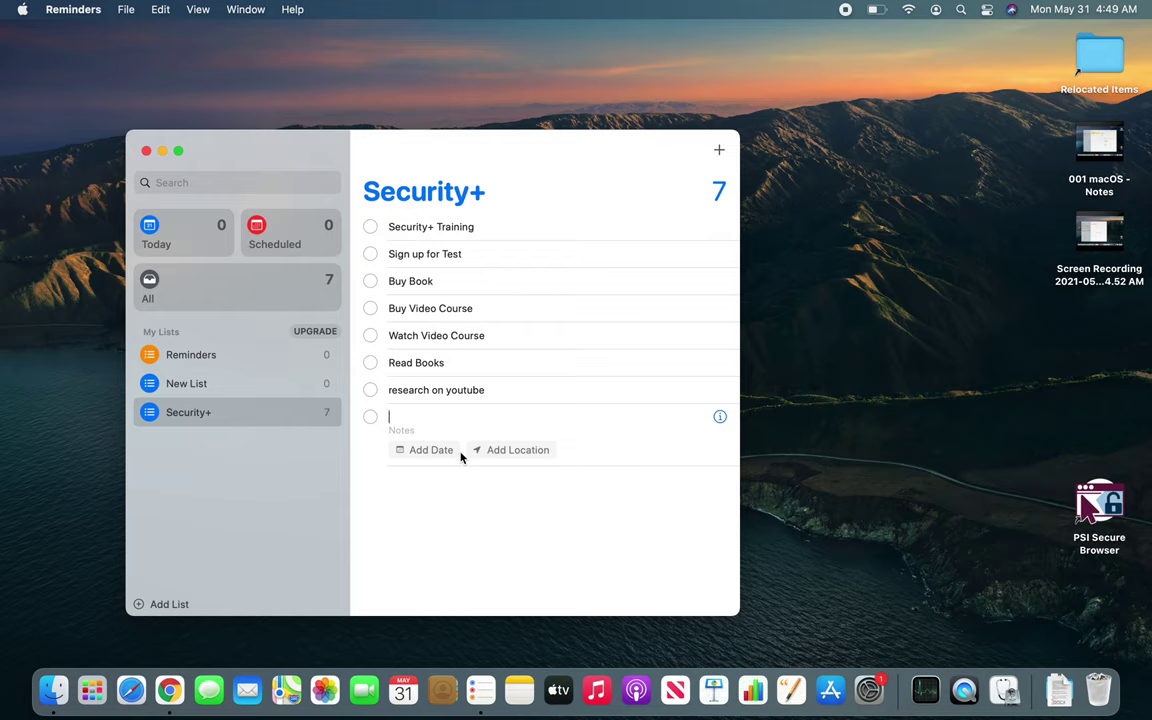
pyautogui.click(466, 510)
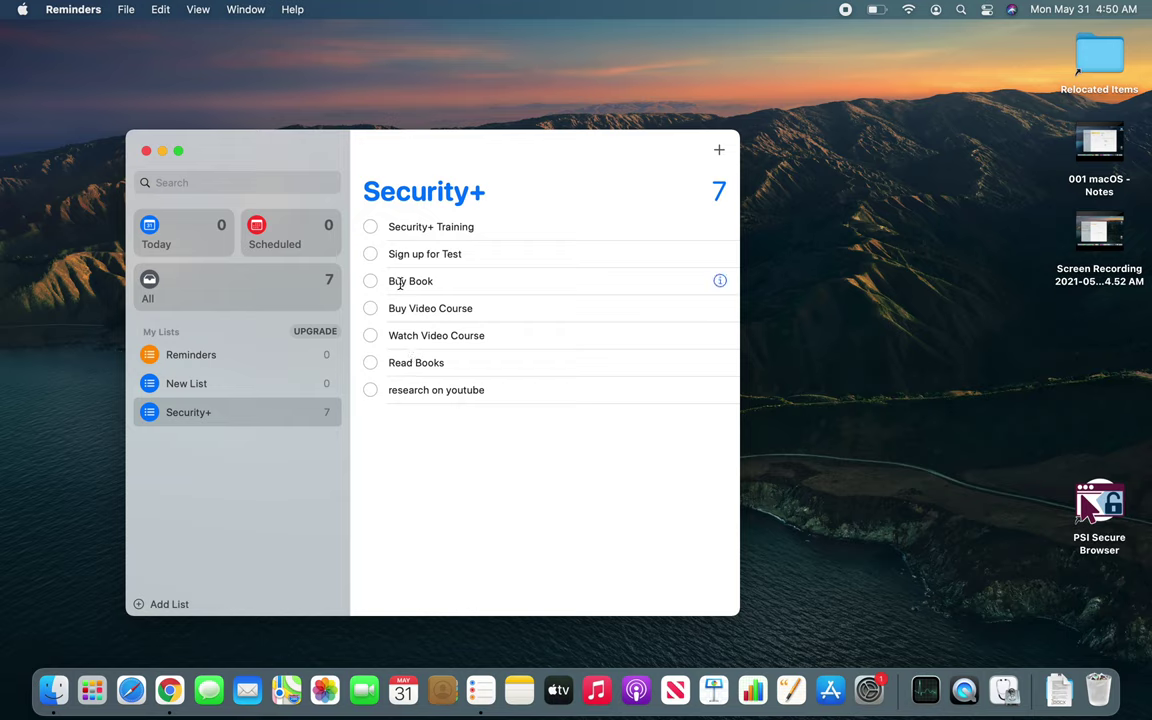
# Move Buy Book up to sit right below Security+ Training.
pyautogui.click(400, 283)
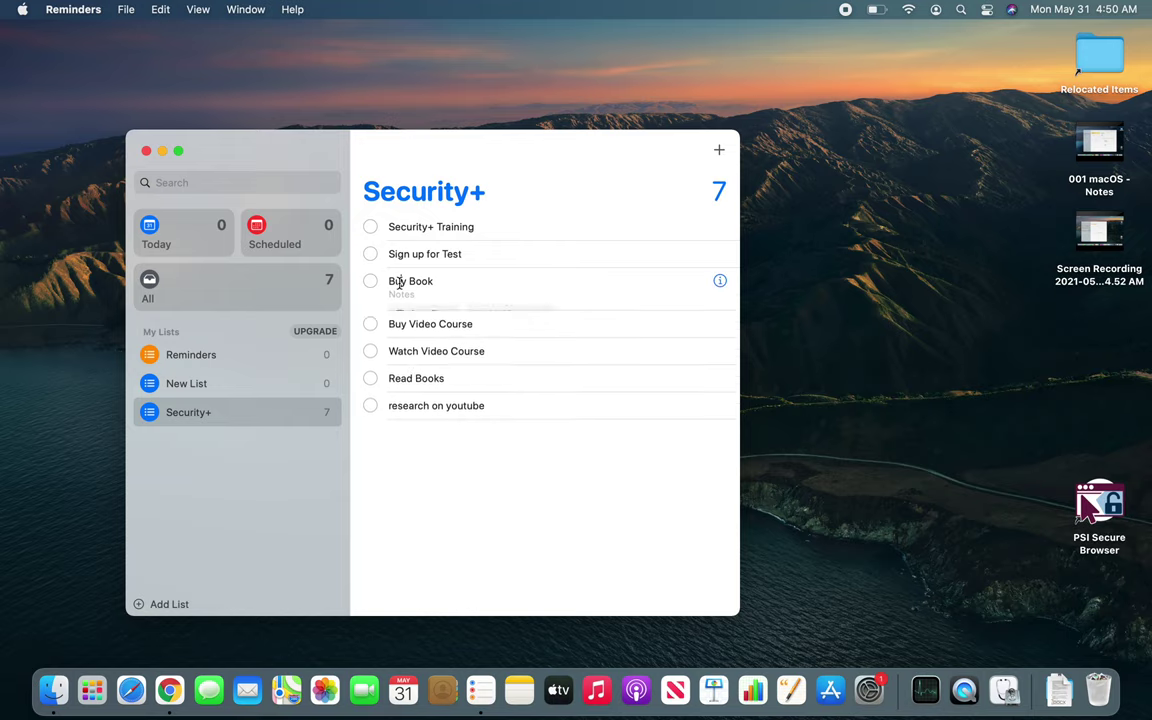
pyautogui.moveTo(397, 282); pyautogui.dragTo(433, 281)
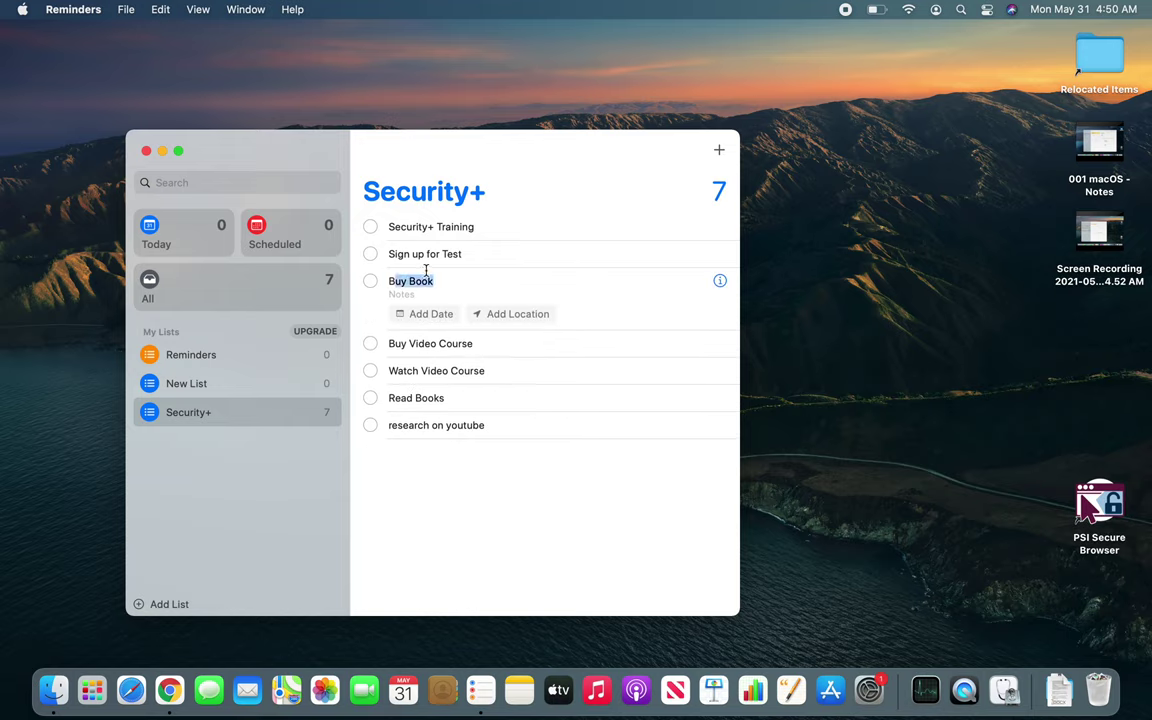
pyautogui.click(545, 311)
pyautogui.click(569, 275)
pyautogui.moveTo(566, 281)
pyautogui.mouseDown()
pyautogui.moveTo(548, 258)
pyautogui.moveTo(483, 235)
pyautogui.moveTo(496, 261)
pyautogui.mouseUp()
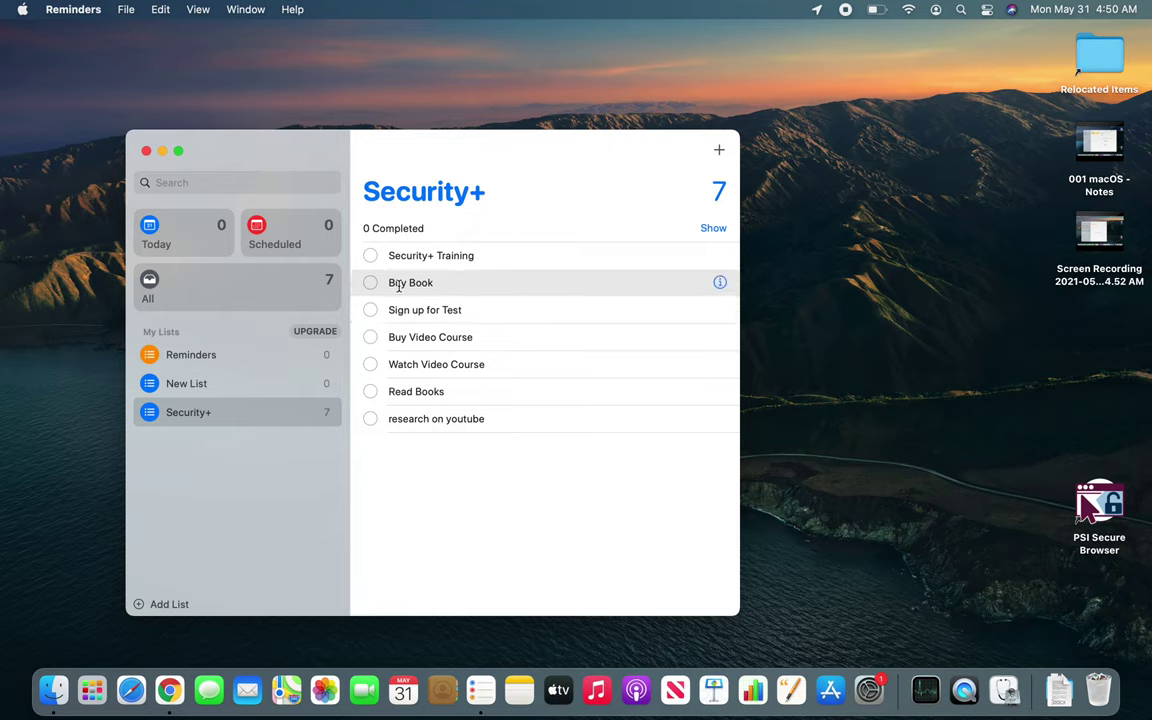
pyautogui.moveTo(384, 288)
pyautogui.mouseDown()
pyautogui.moveTo(442, 263)
pyautogui.moveTo(402, 262)
pyautogui.mouseUp()
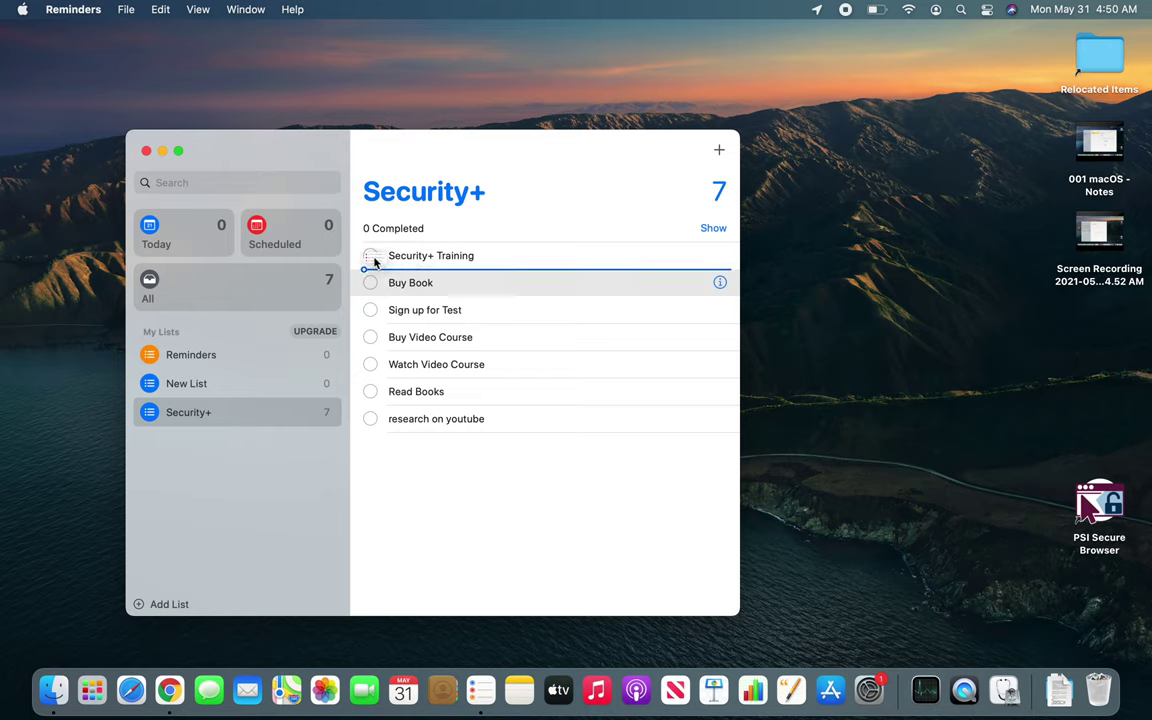
pyautogui.moveTo(374, 262); pyautogui.dragTo(558, 260)
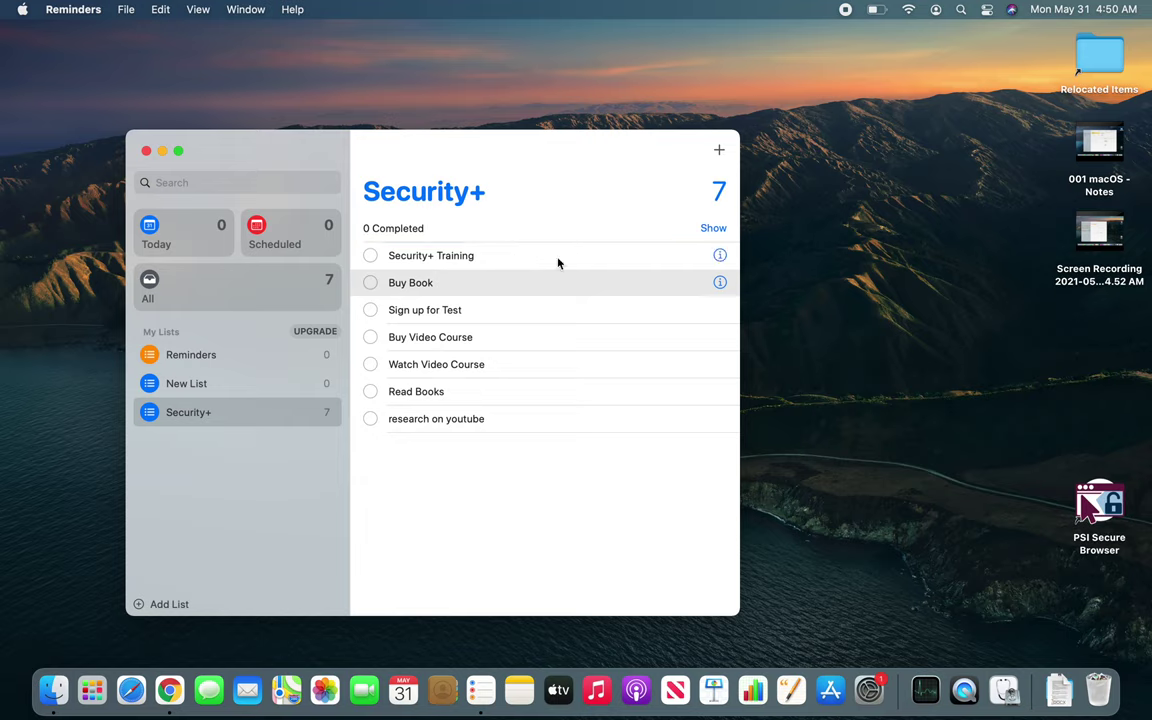
pyautogui.click(491, 499)
pyautogui.click(465, 520)
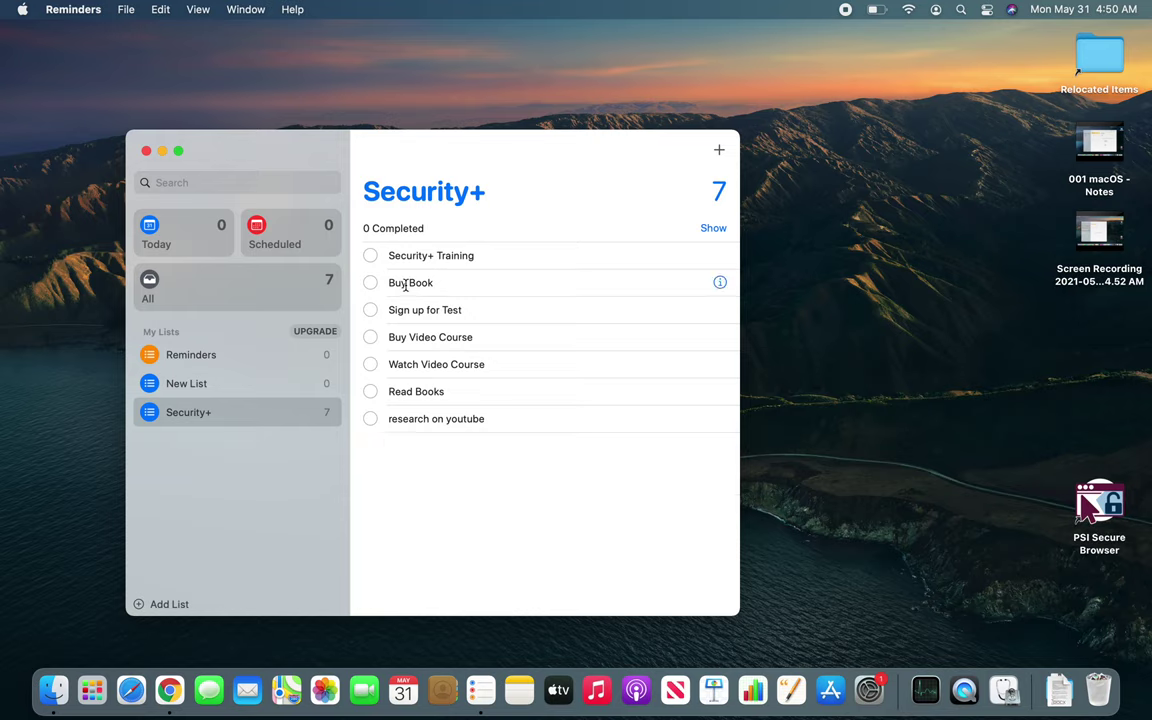
# Drag Buy Video Course to just below Security+ Training.
pyautogui.click(407, 337)
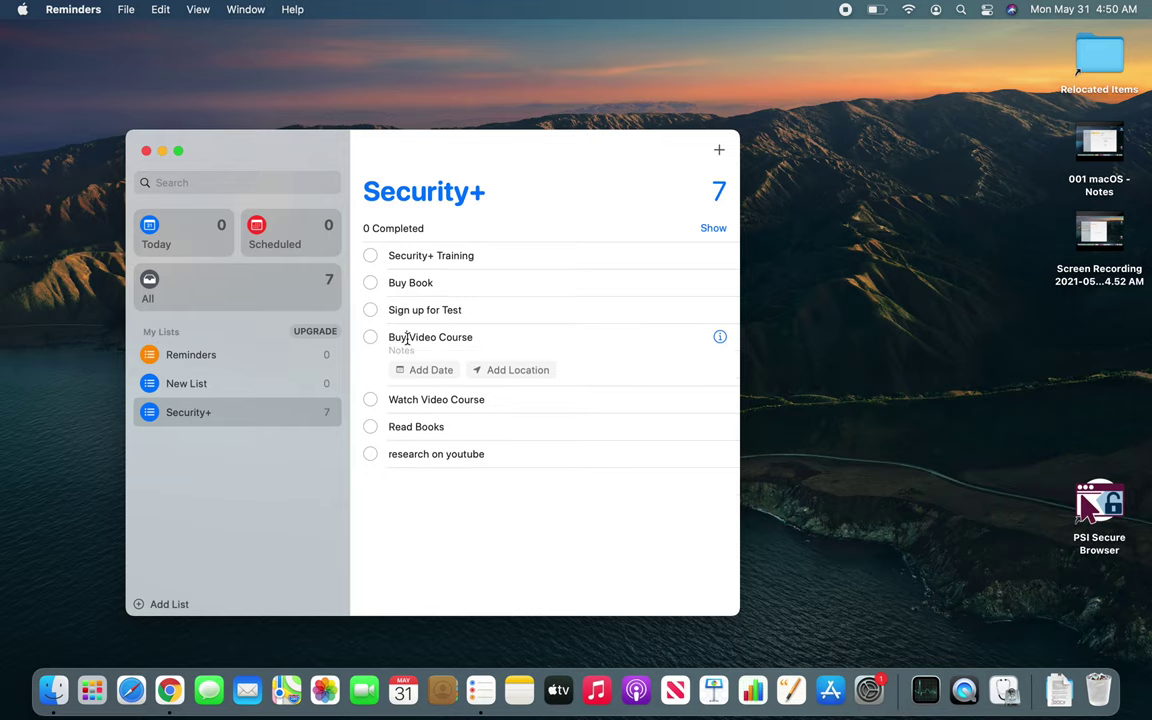
pyautogui.click(513, 263)
pyautogui.click(432, 255)
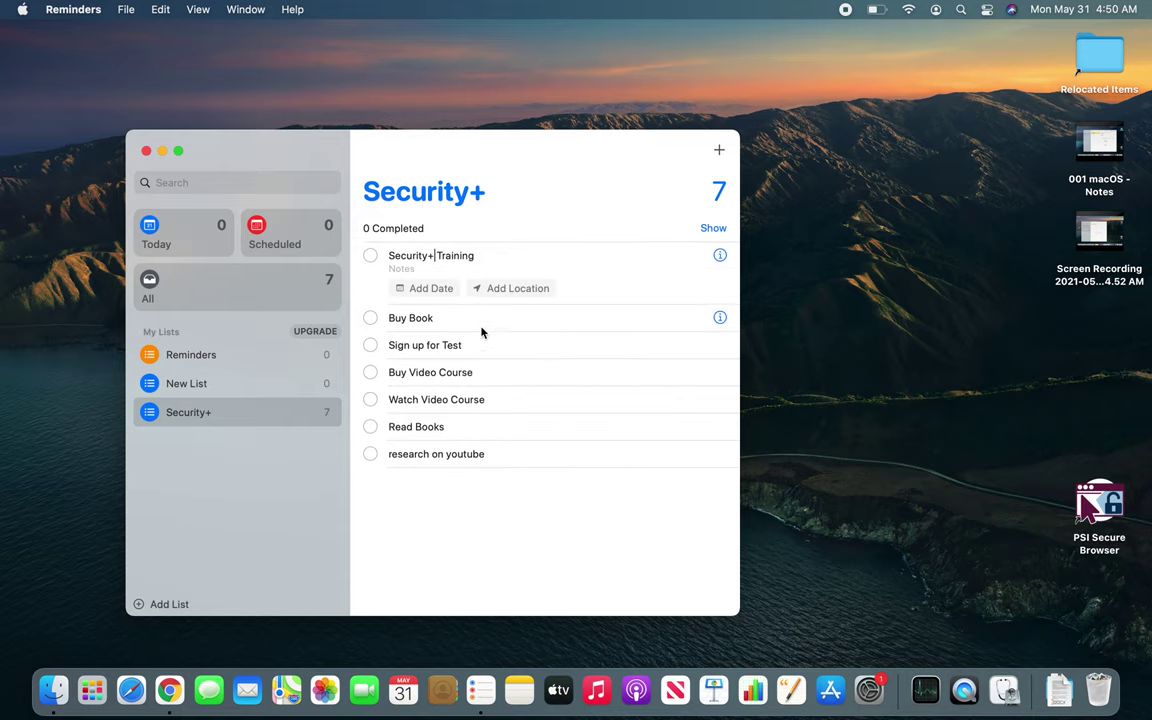
pyautogui.click(465, 373)
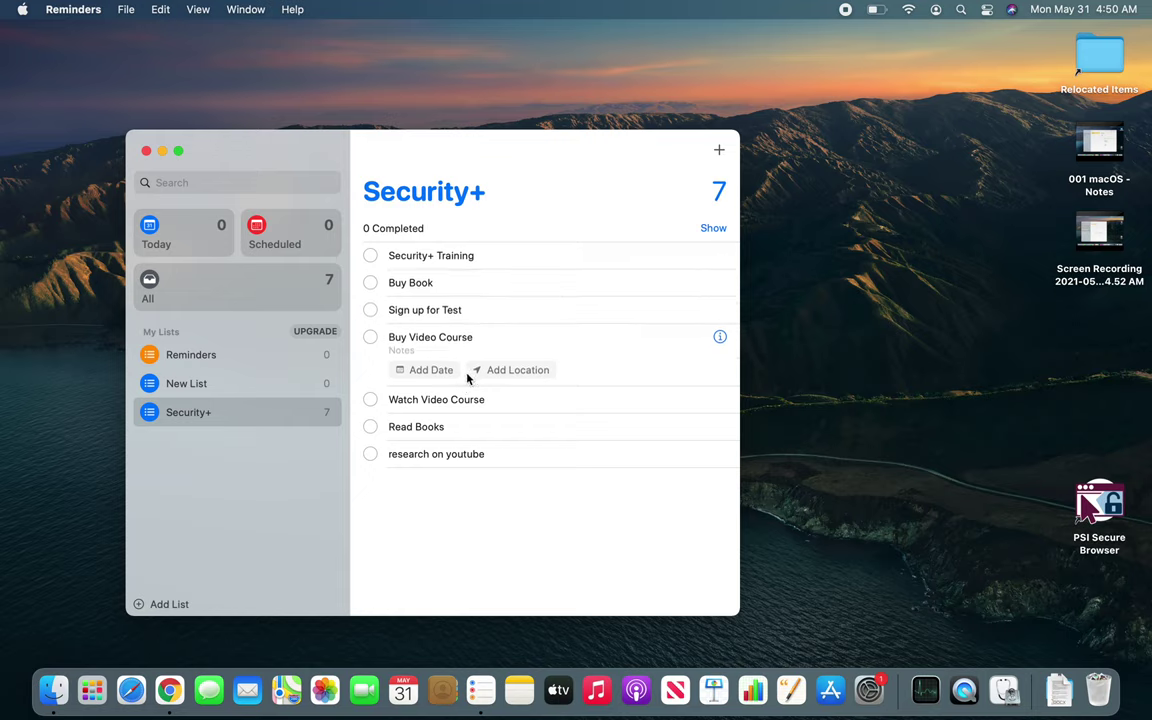
pyautogui.click(485, 256)
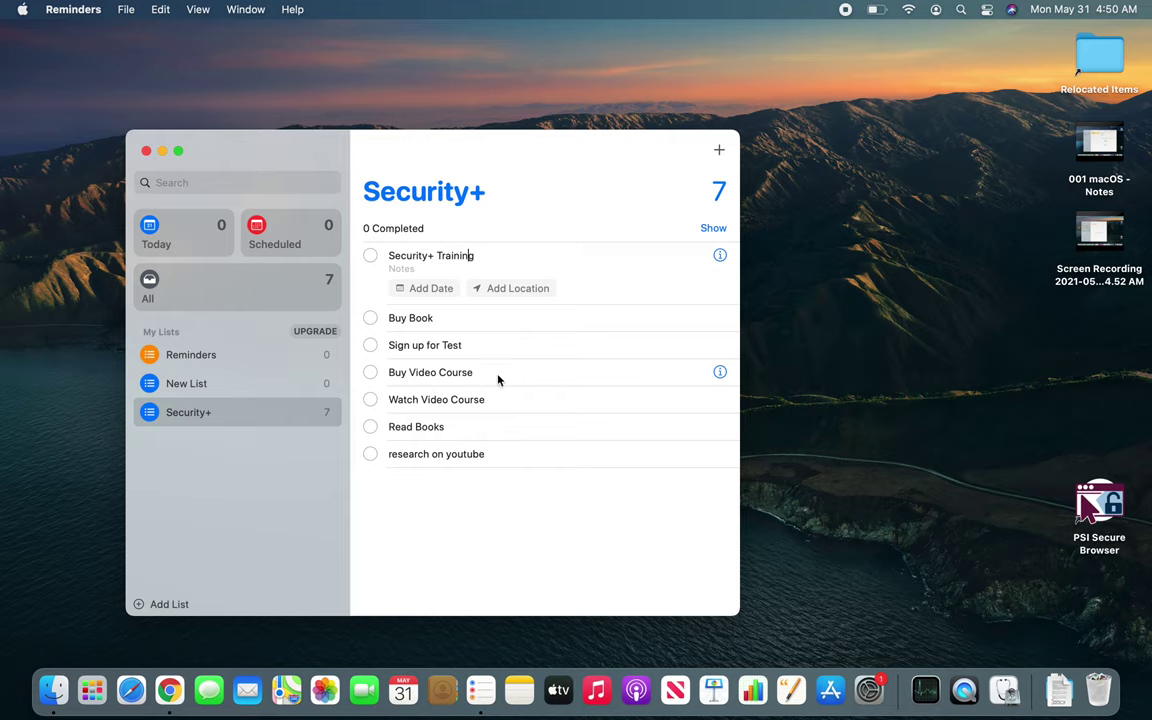
pyautogui.moveTo(503, 376)
pyautogui.mouseDown()
pyautogui.moveTo(514, 305)
pyautogui.moveTo(666, 279)
pyautogui.mouseUp()
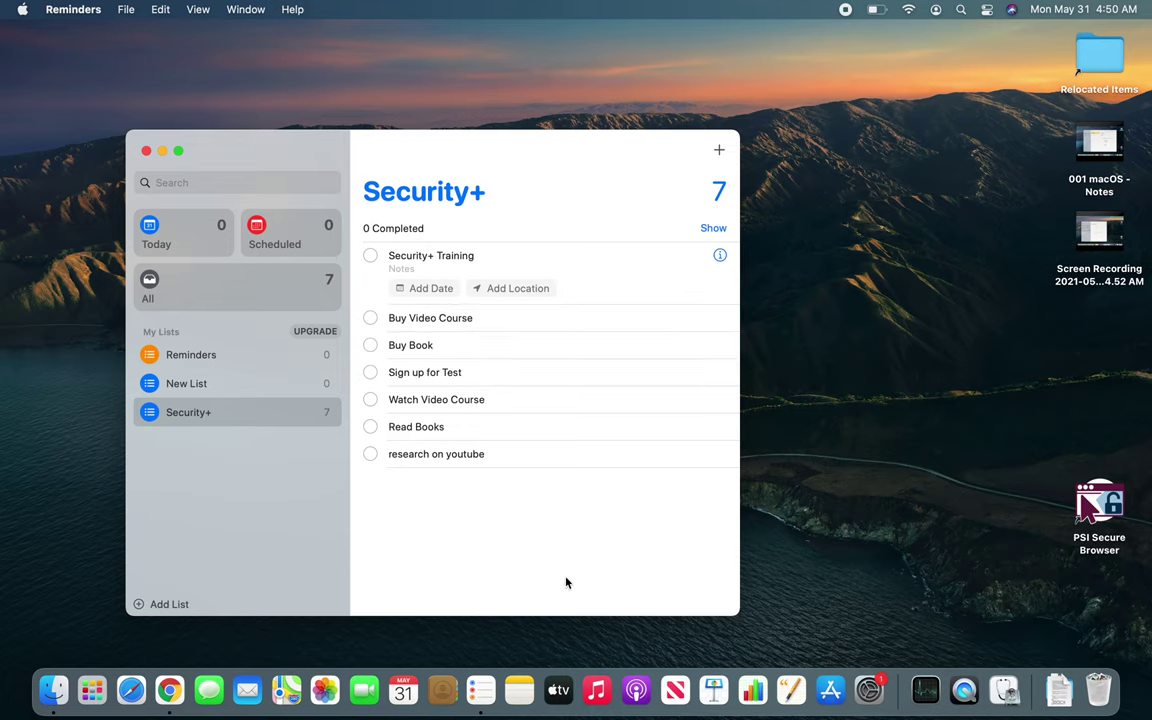
# Move Watch Video Course, Read Books and research on youtube up, leaving Sign up for Test last.
pyautogui.moveTo(436, 399)
pyautogui.moveTo(510, 405); pyautogui.dragTo(522, 358)
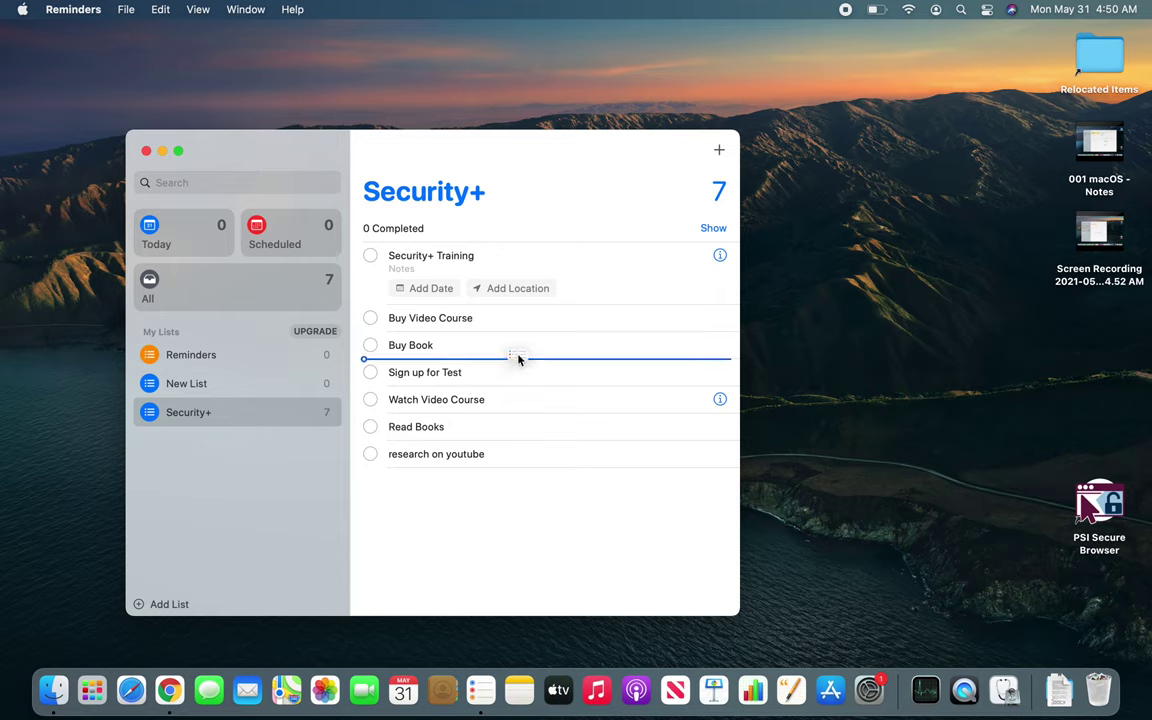
pyautogui.moveTo(479, 432); pyautogui.dragTo(476, 363)
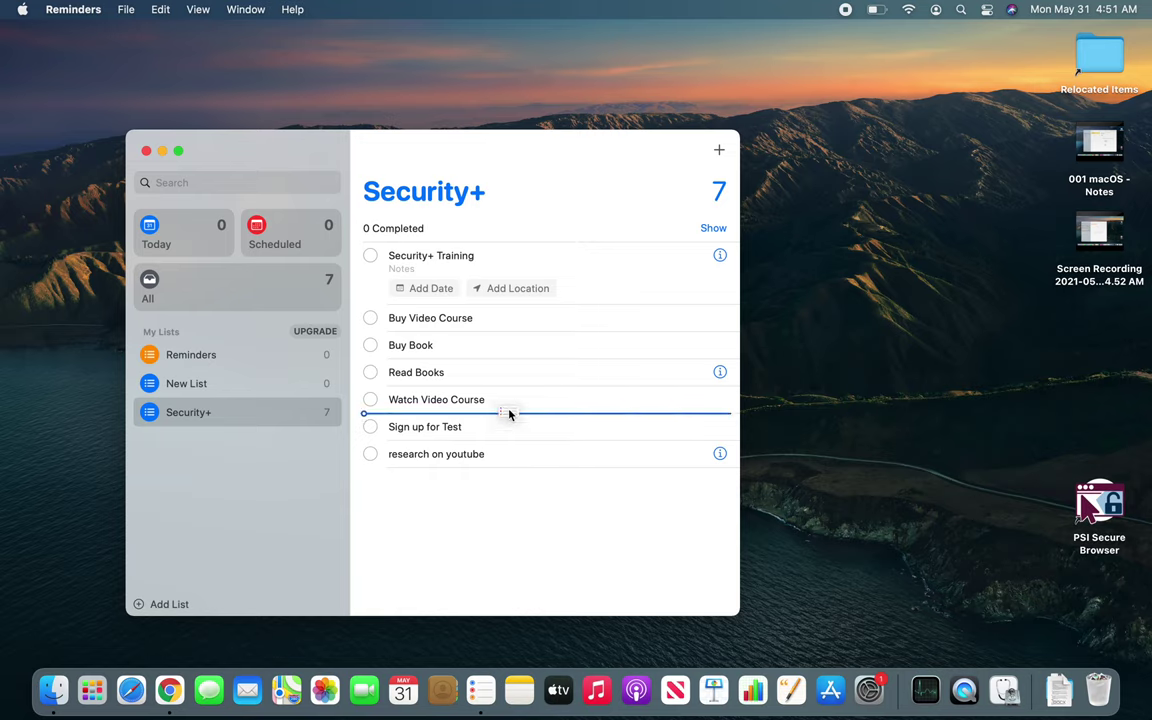
pyautogui.moveTo(509, 458); pyautogui.dragTo(509, 391)
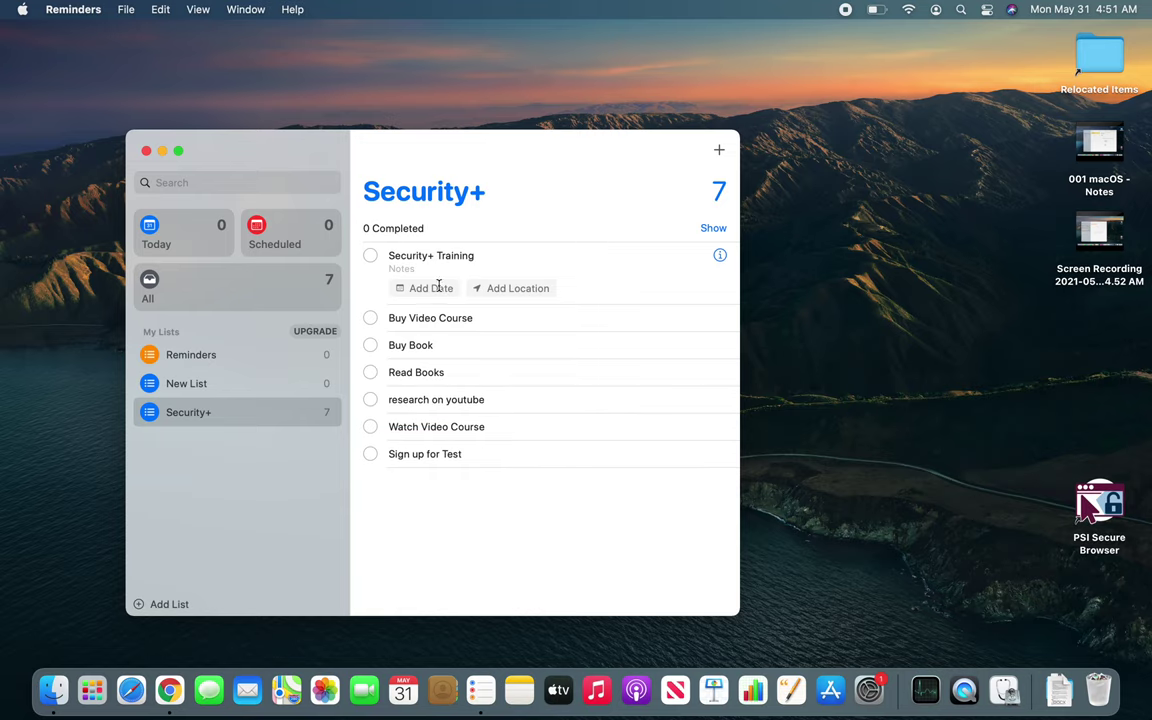
pyautogui.click(431, 288)
# Set Security+ Training due Today and discard a stray dated blank reminder.
pyautogui.click(419, 336)
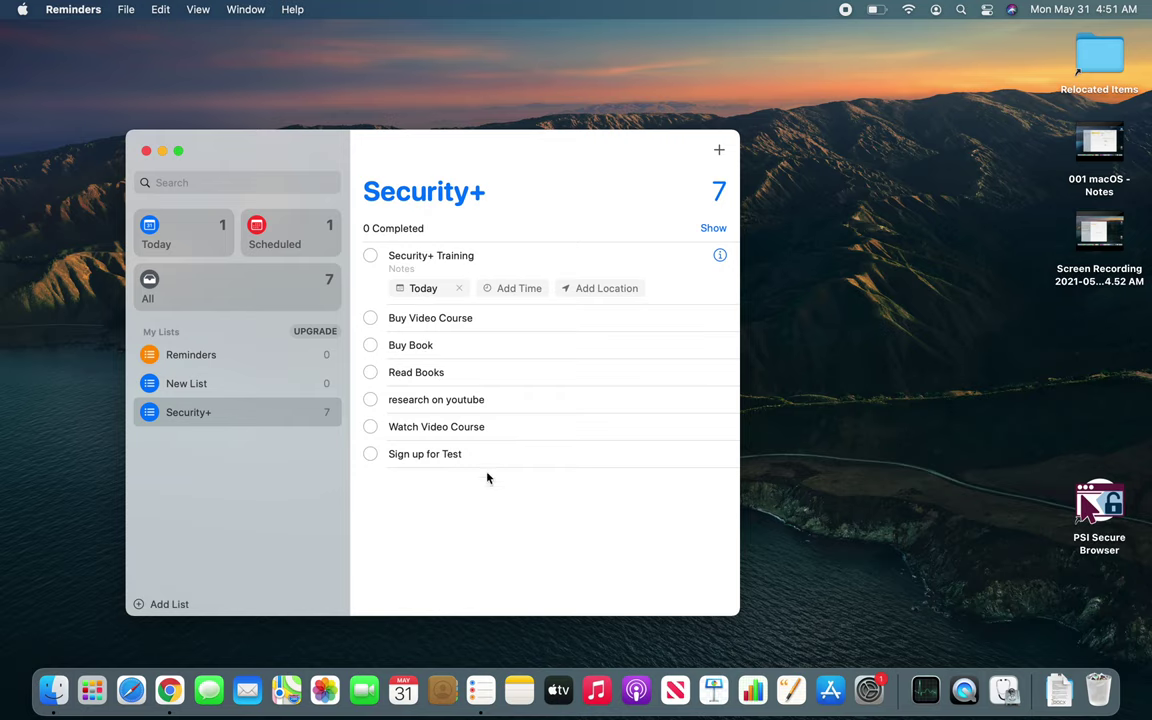
pyautogui.click(501, 497)
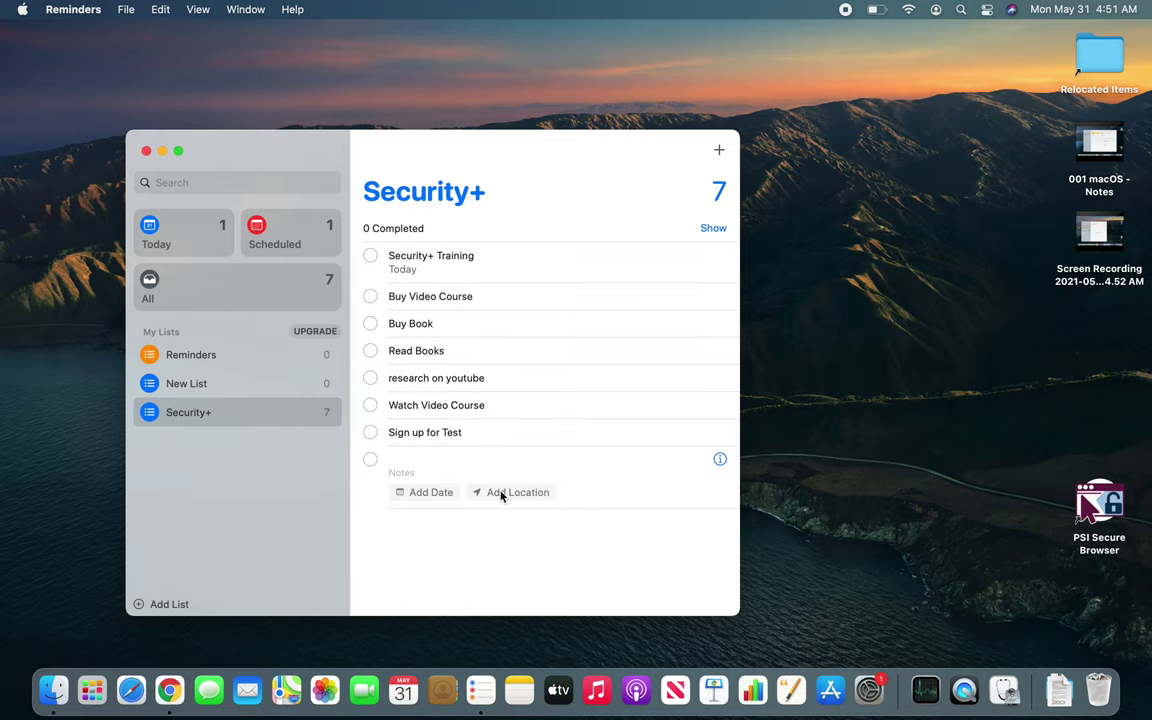
pyautogui.click(440, 490)
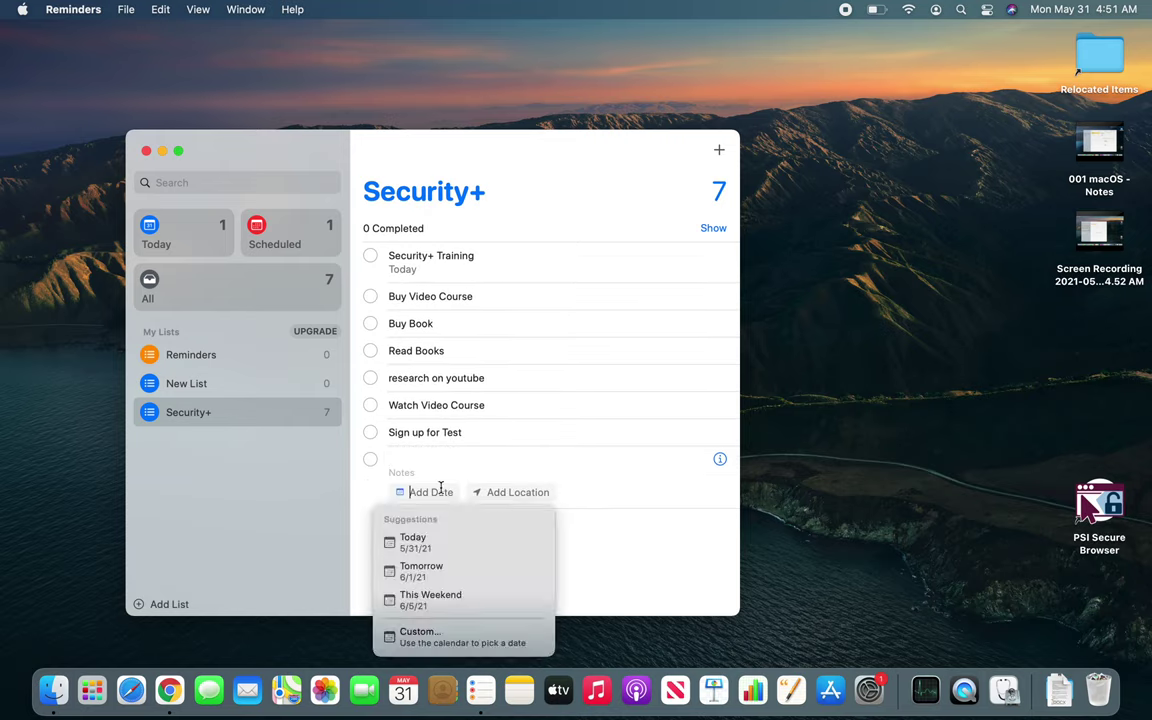
pyautogui.click(463, 638)
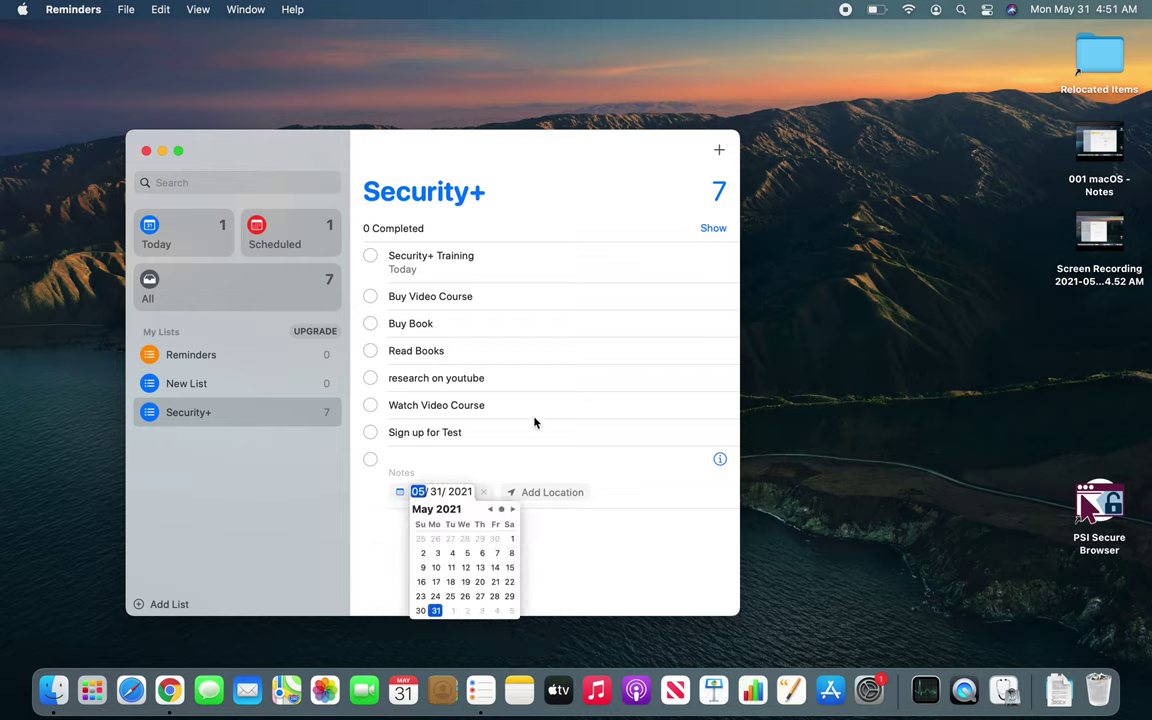
pyautogui.click(512, 509)
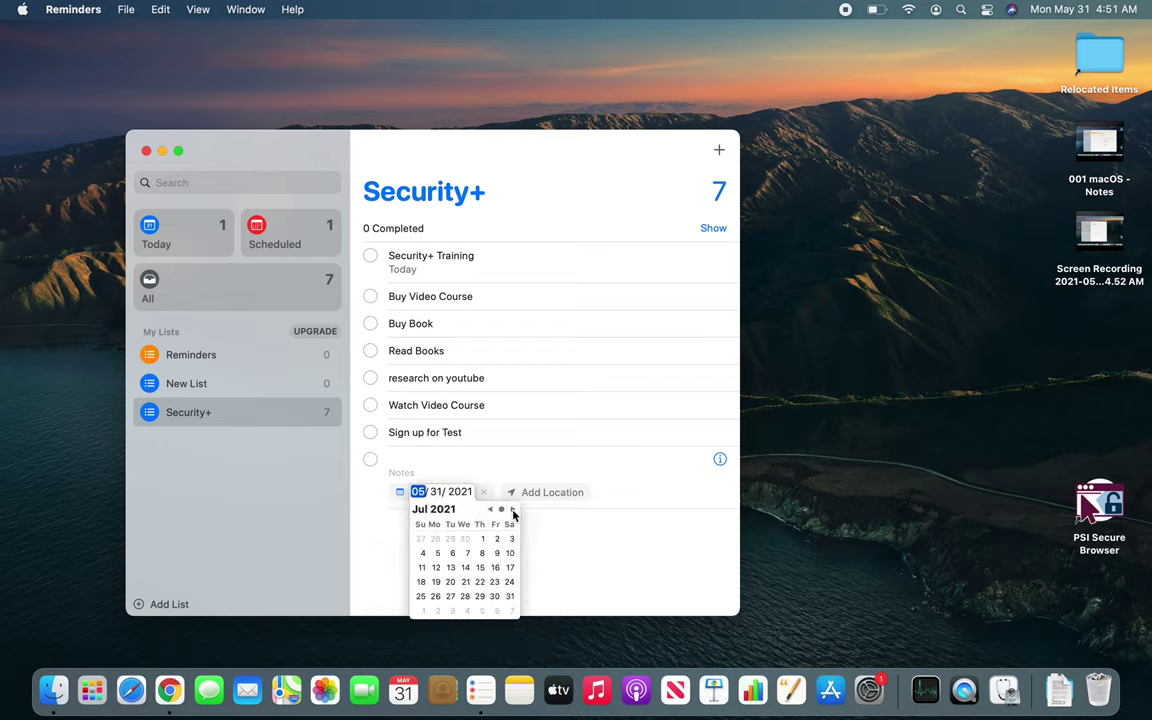
pyautogui.click(512, 509)
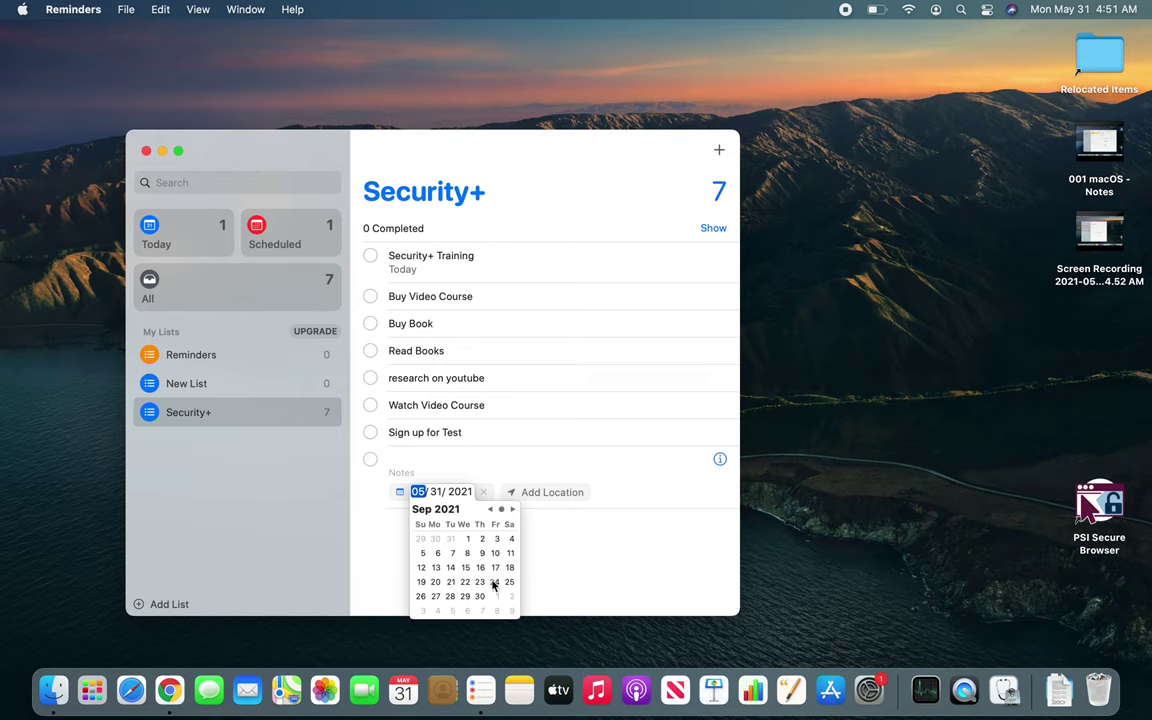
pyautogui.click(480, 597)
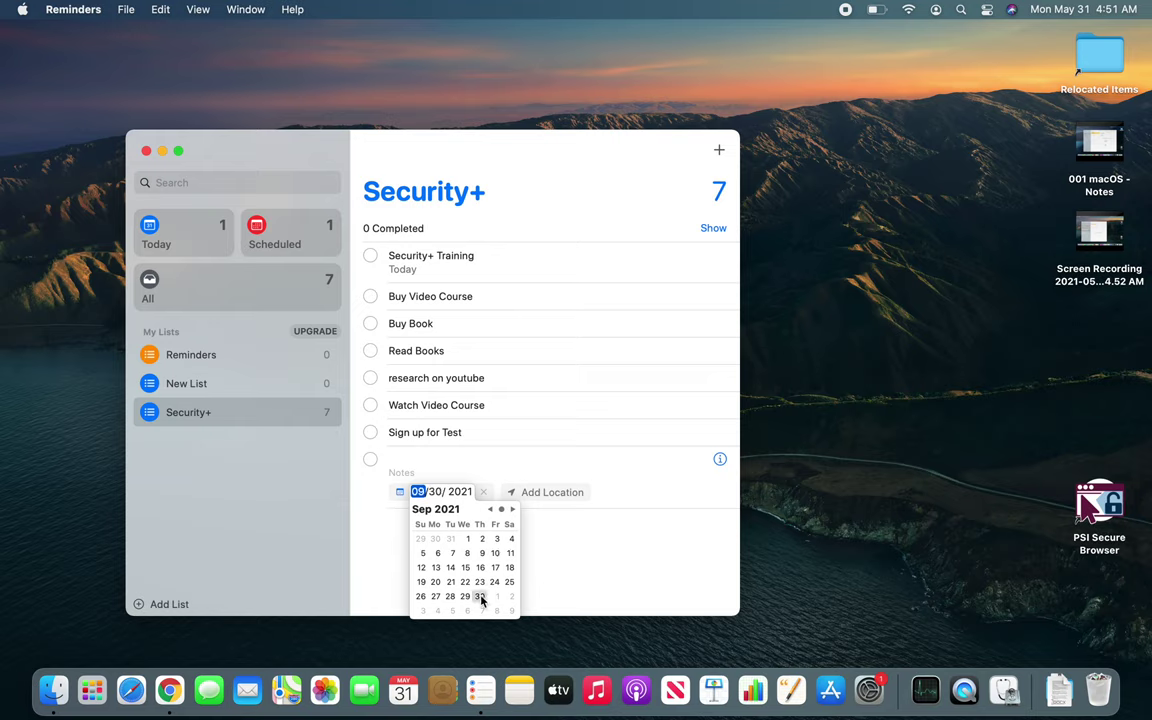
pyautogui.click(545, 561)
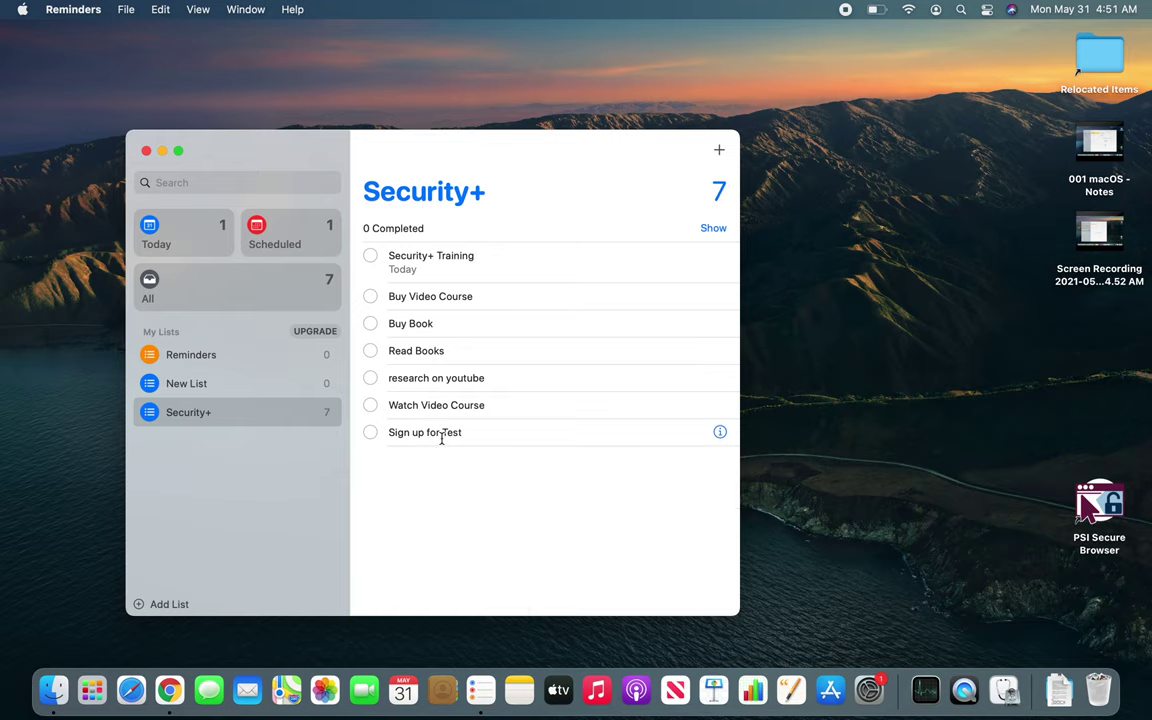
# Give Sign up for Test a custom due date of September 30, 2021.
pyautogui.click(492, 432)
pyautogui.click(452, 432)
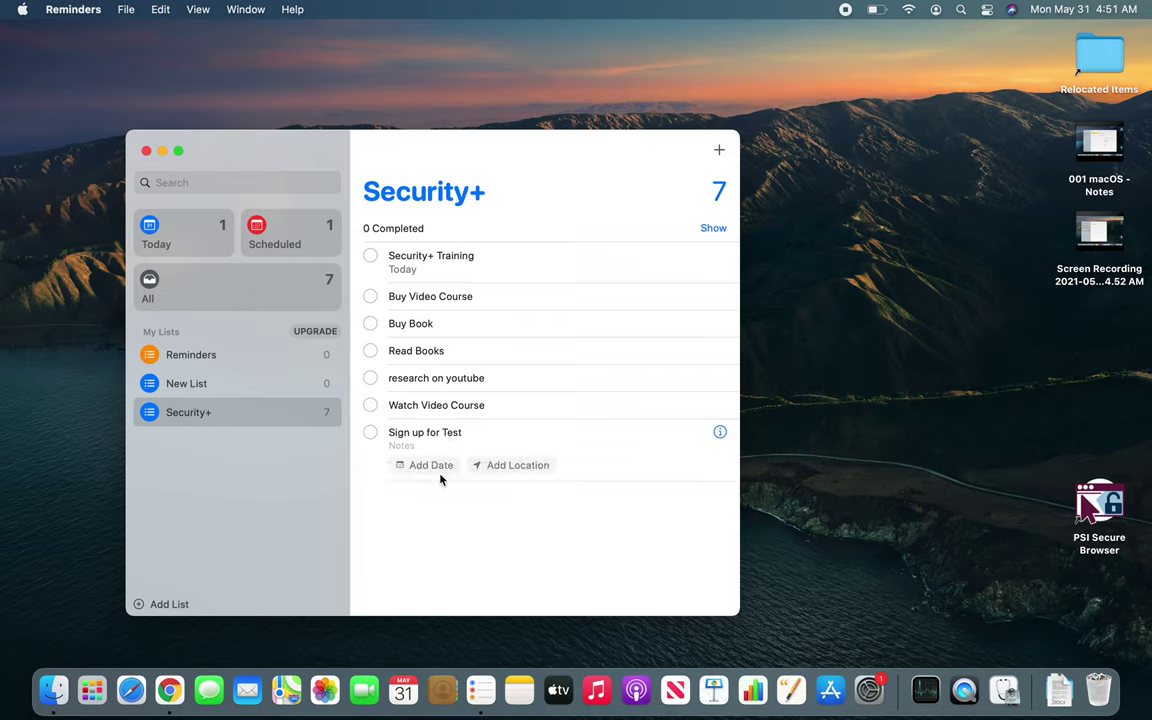
pyautogui.click(430, 465)
pyautogui.click(459, 610)
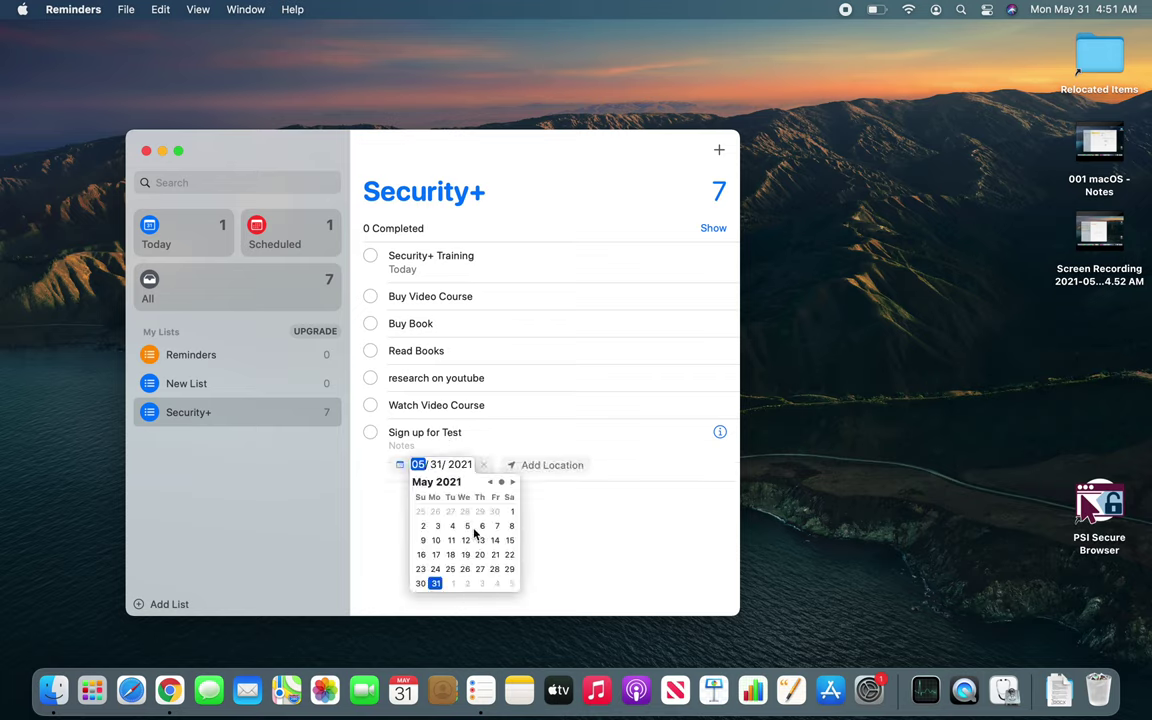
pyautogui.click(512, 482)
pyautogui.click(512, 482)
pyautogui.click(512, 482)
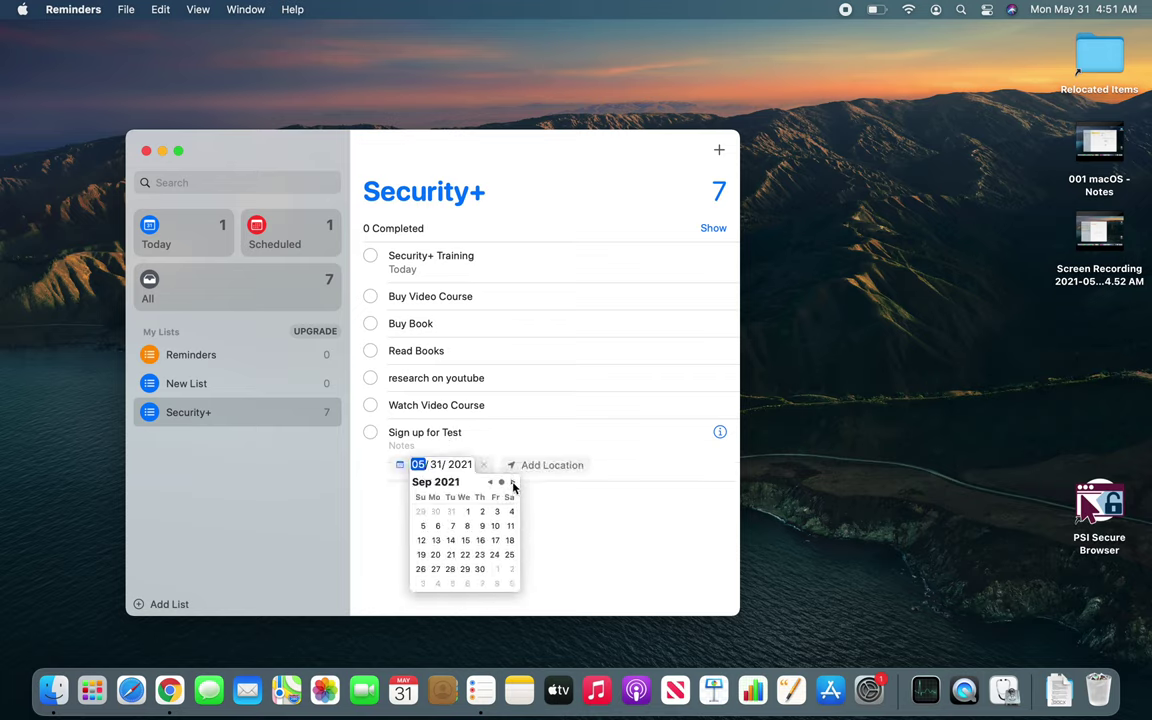
pyautogui.click(480, 569)
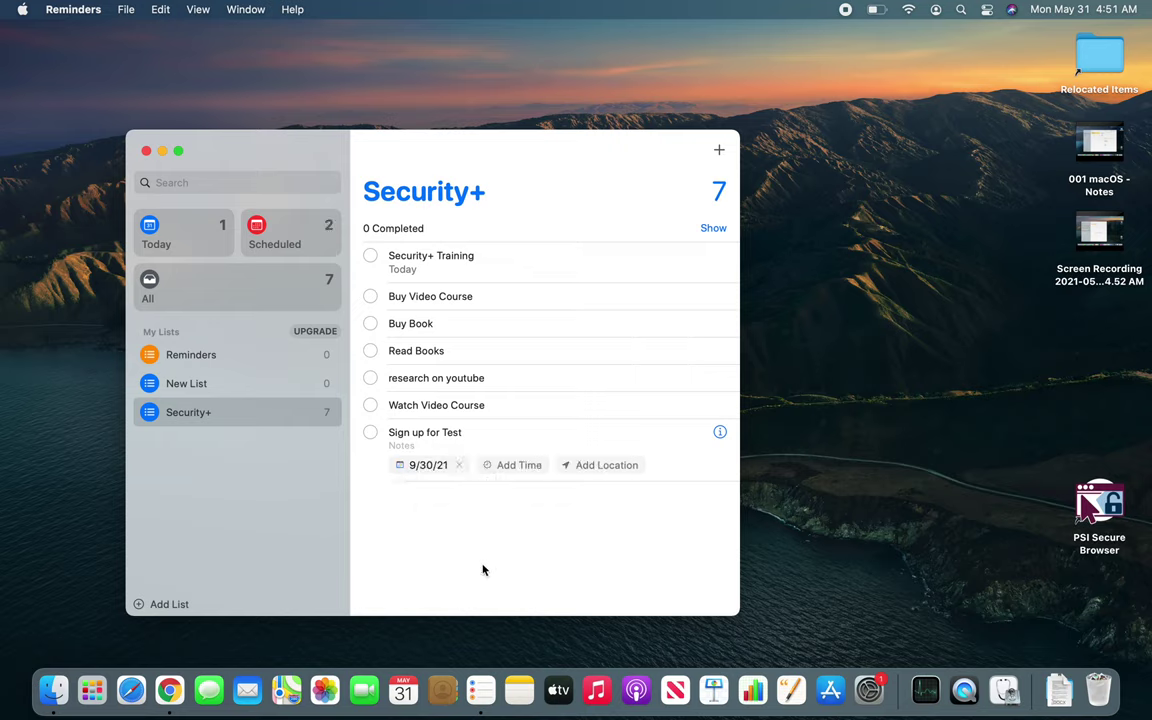
pyautogui.click(440, 505)
pyautogui.click(452, 572)
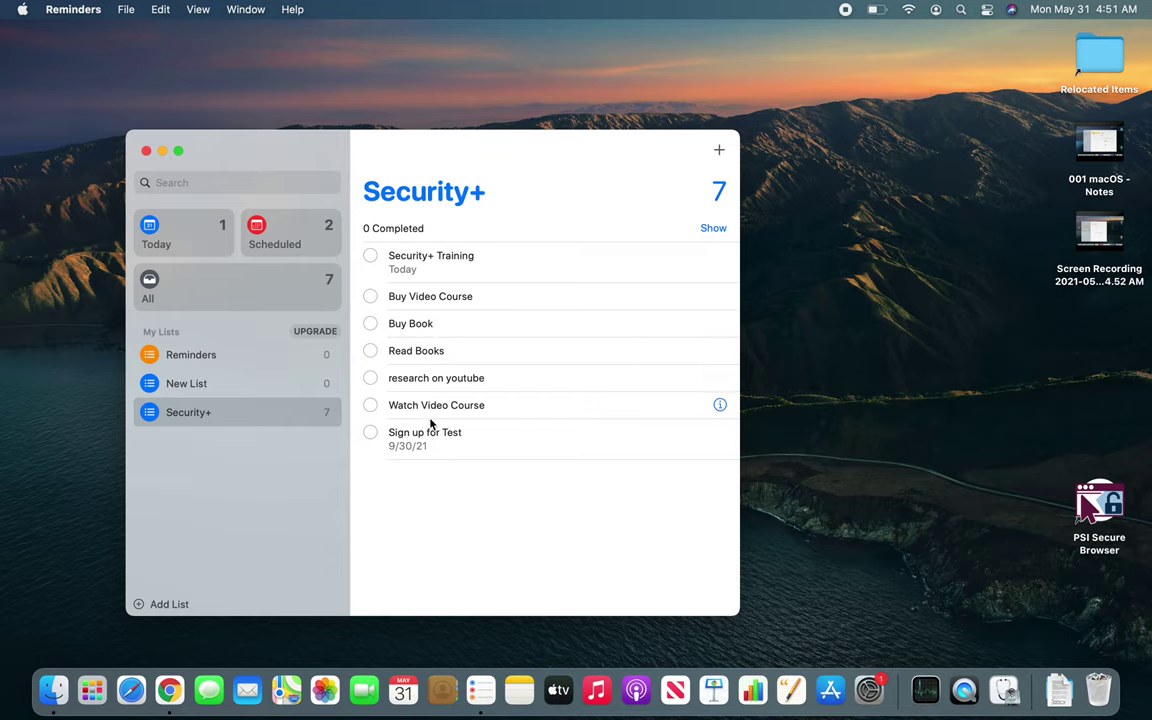
# Check off the Buy Book reminder in the Security+ list.
pyautogui.click(371, 324)
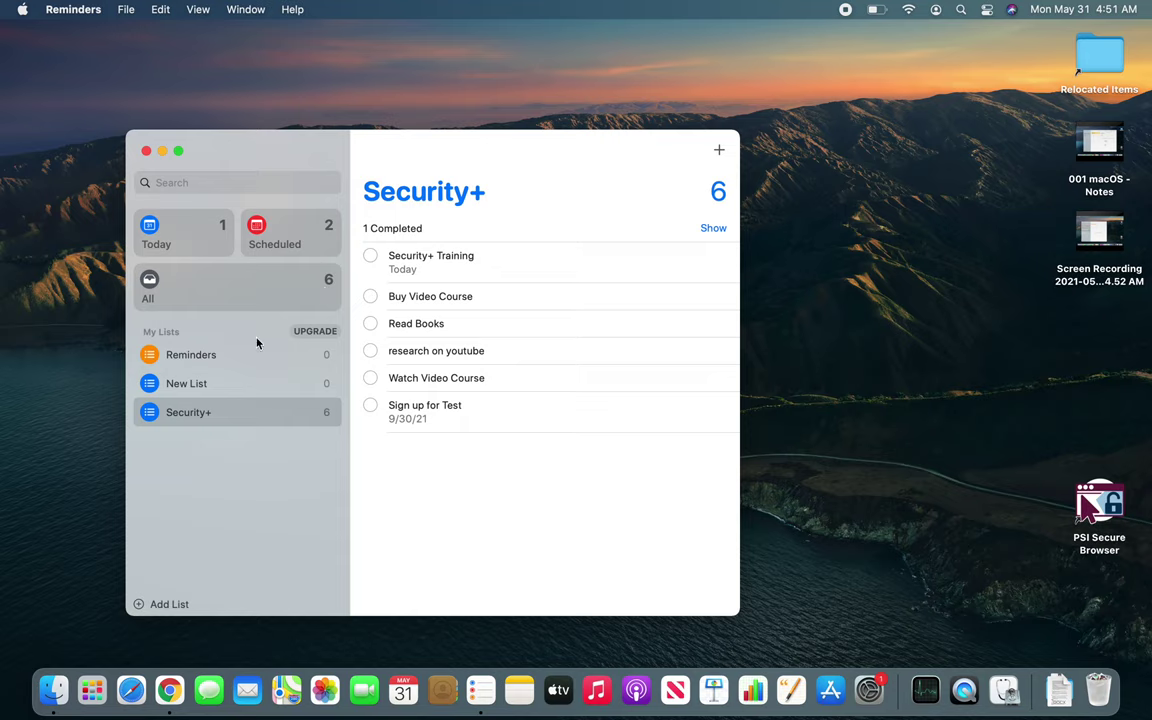
# Hide completed items in the All view, then switch to Scheduled to see both dated reminders.
pyautogui.click(222, 357)
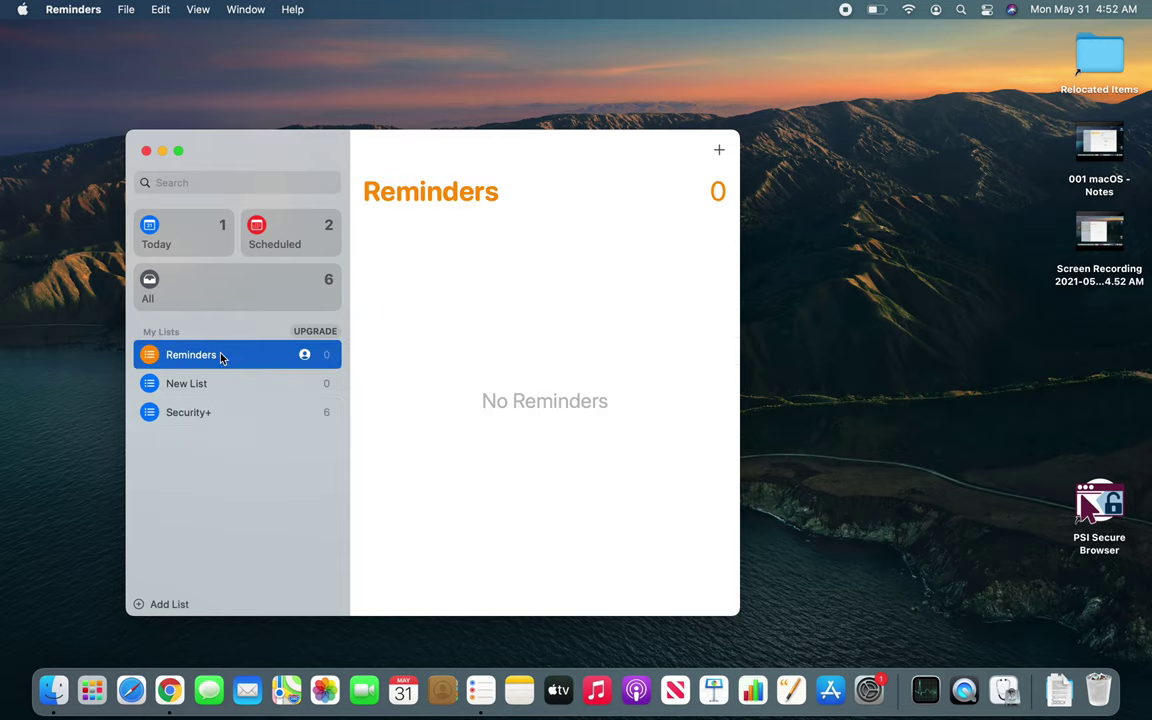
pyautogui.click(226, 280)
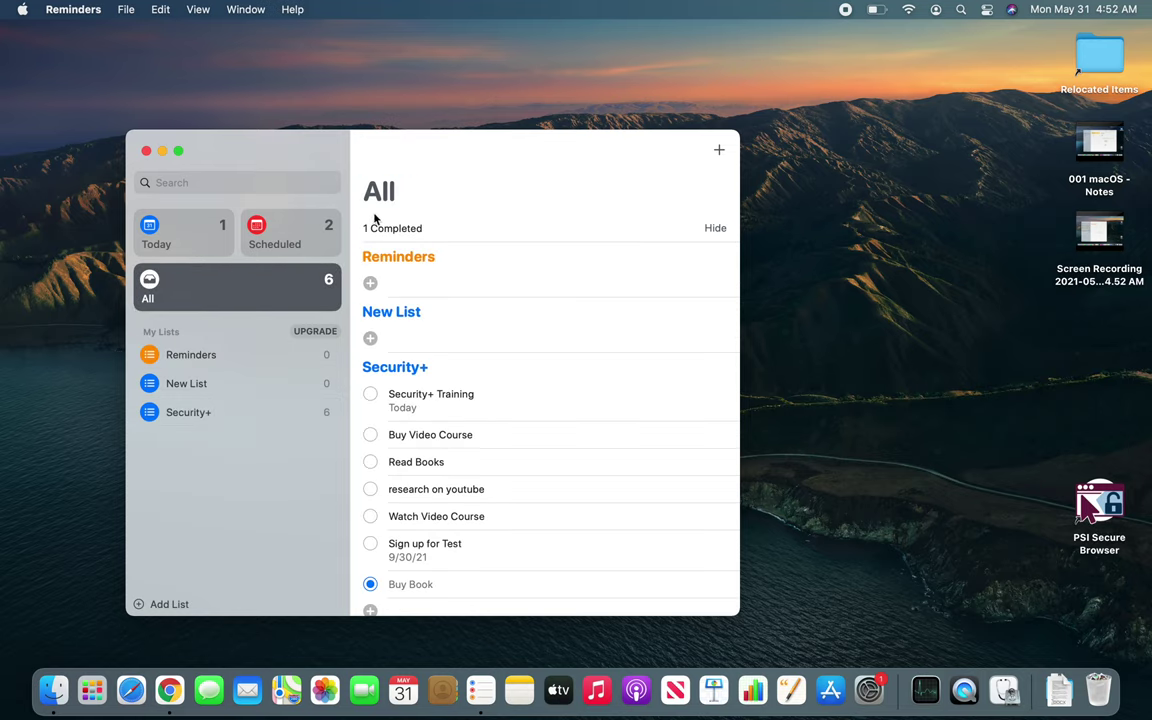
pyautogui.click(716, 229)
pyautogui.click(714, 229)
pyautogui.scroll(-1, 590, 420)
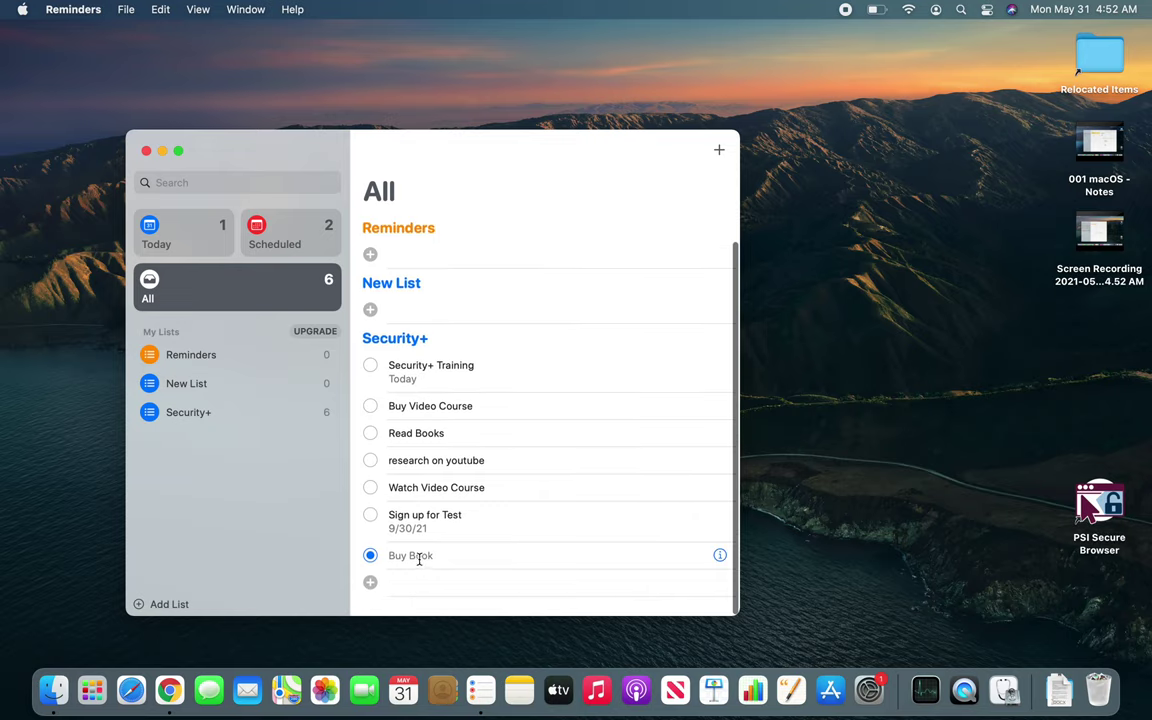
pyautogui.scroll(1, 419, 560)
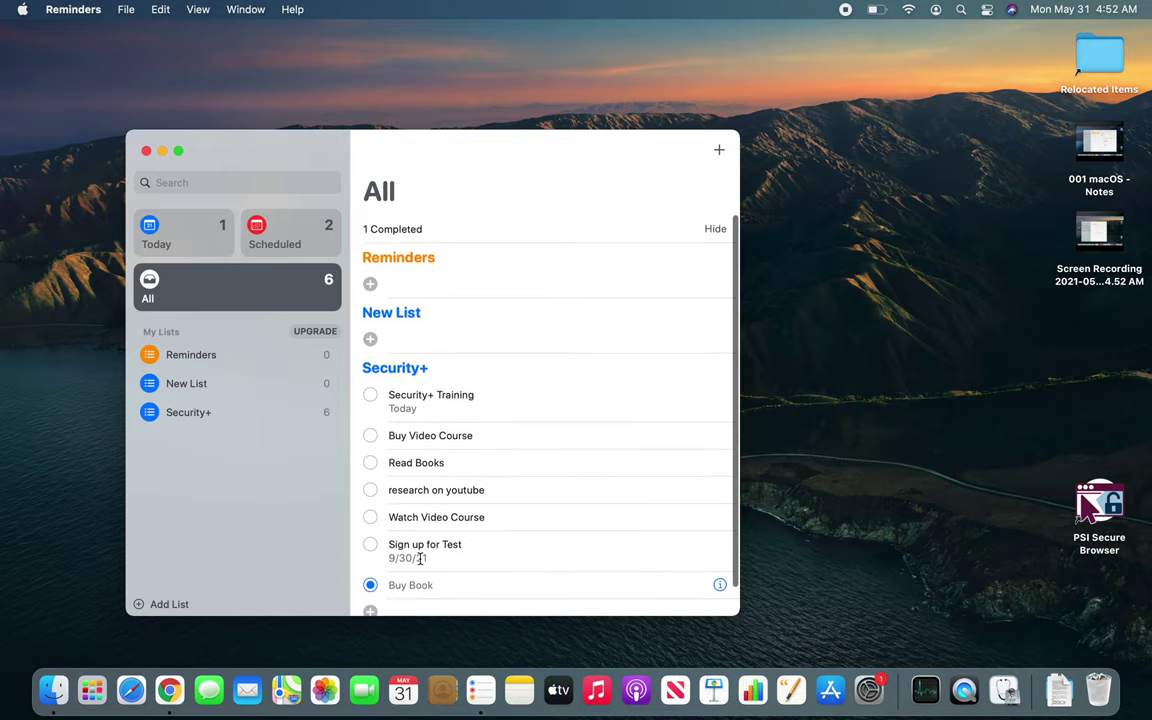
pyautogui.click(715, 230)
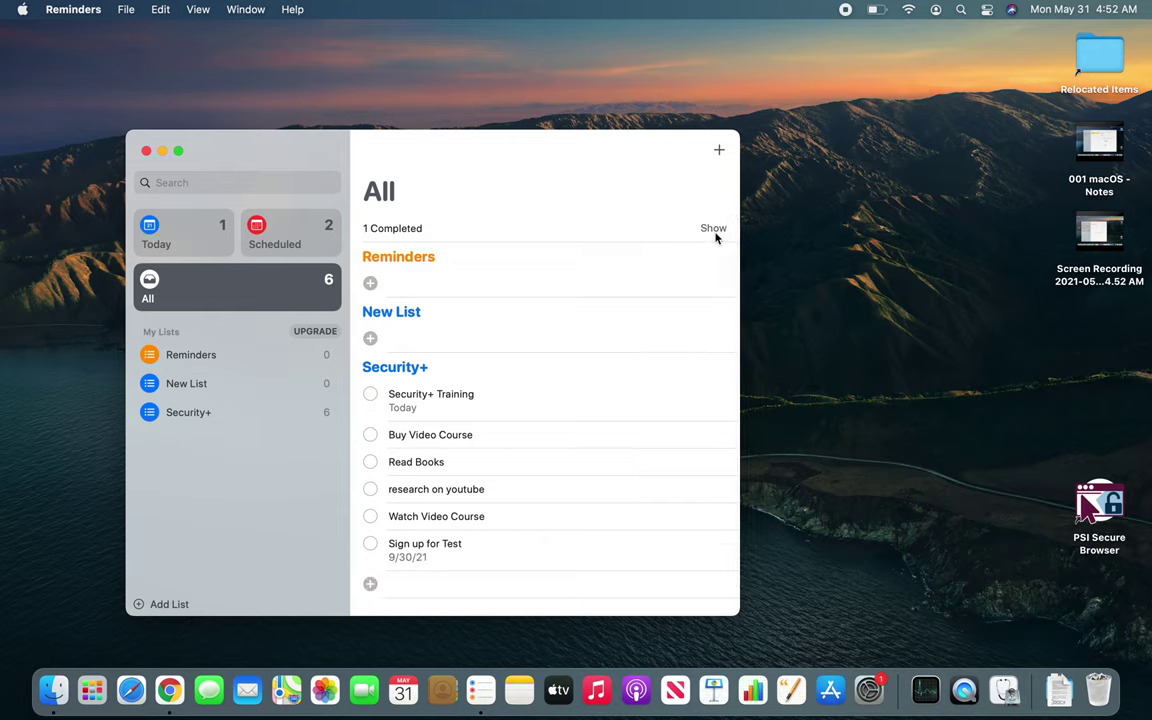
pyautogui.click(302, 238)
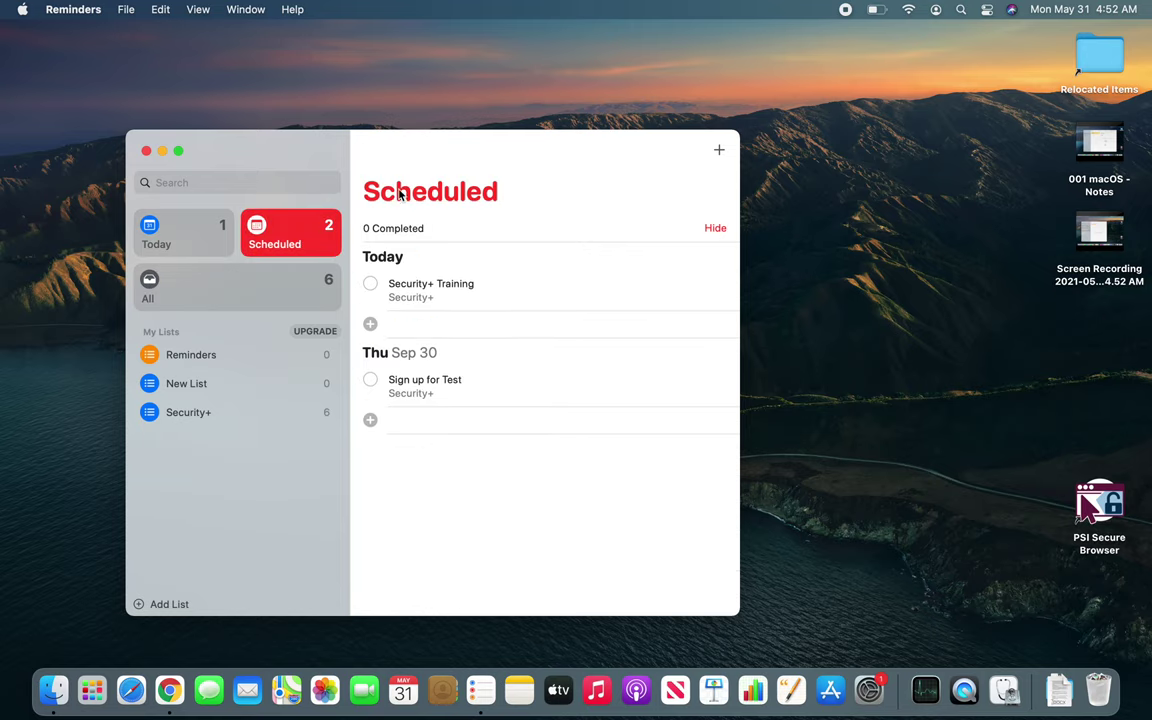
# Check off Security+ Training, hide completed items, and view the now-cleared Today list.
pyautogui.moveTo(431, 290)
pyautogui.click(370, 285)
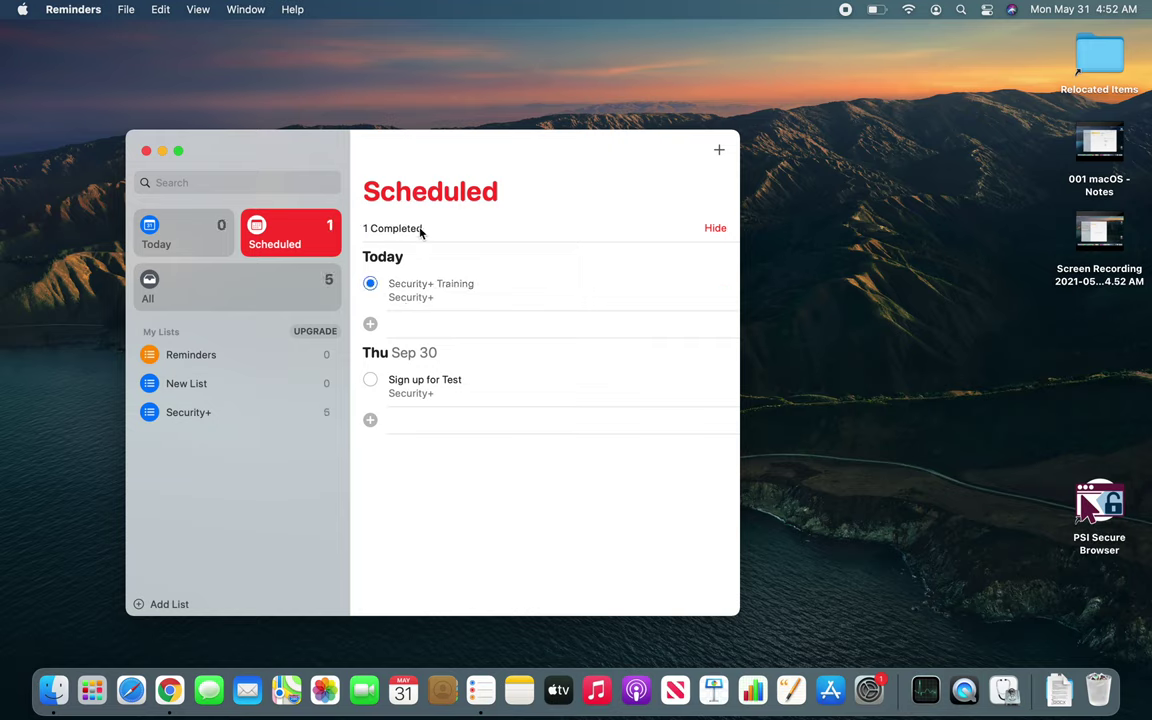
pyautogui.click(715, 228)
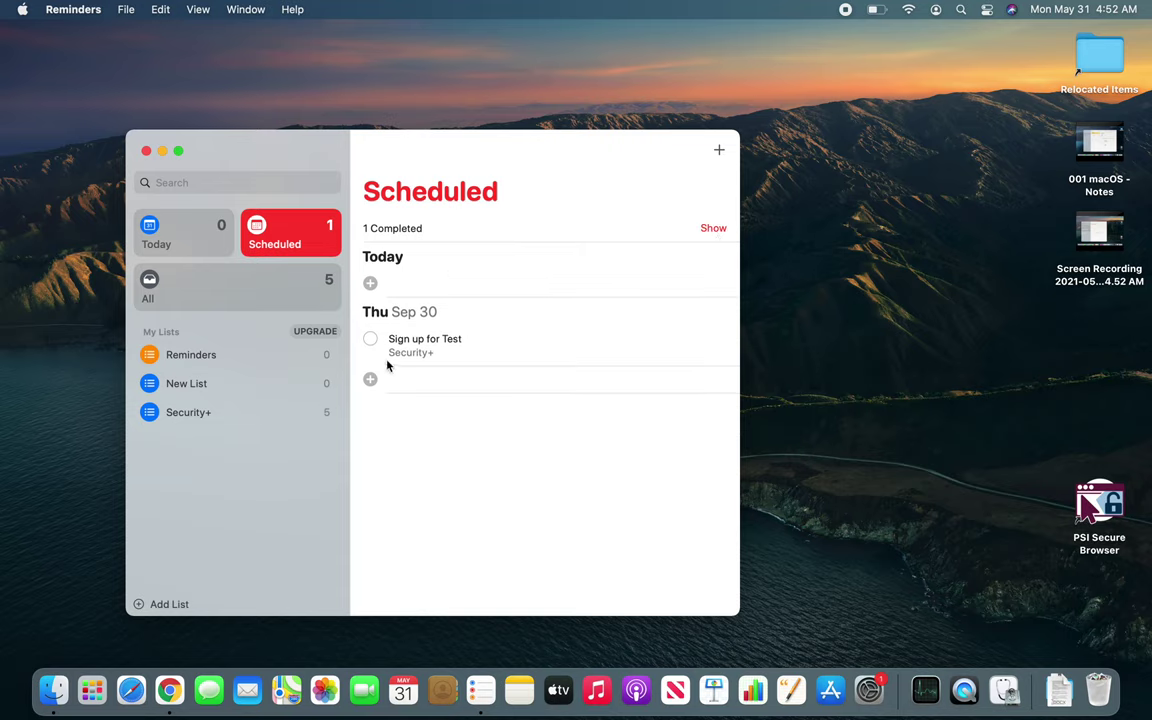
pyautogui.click(205, 238)
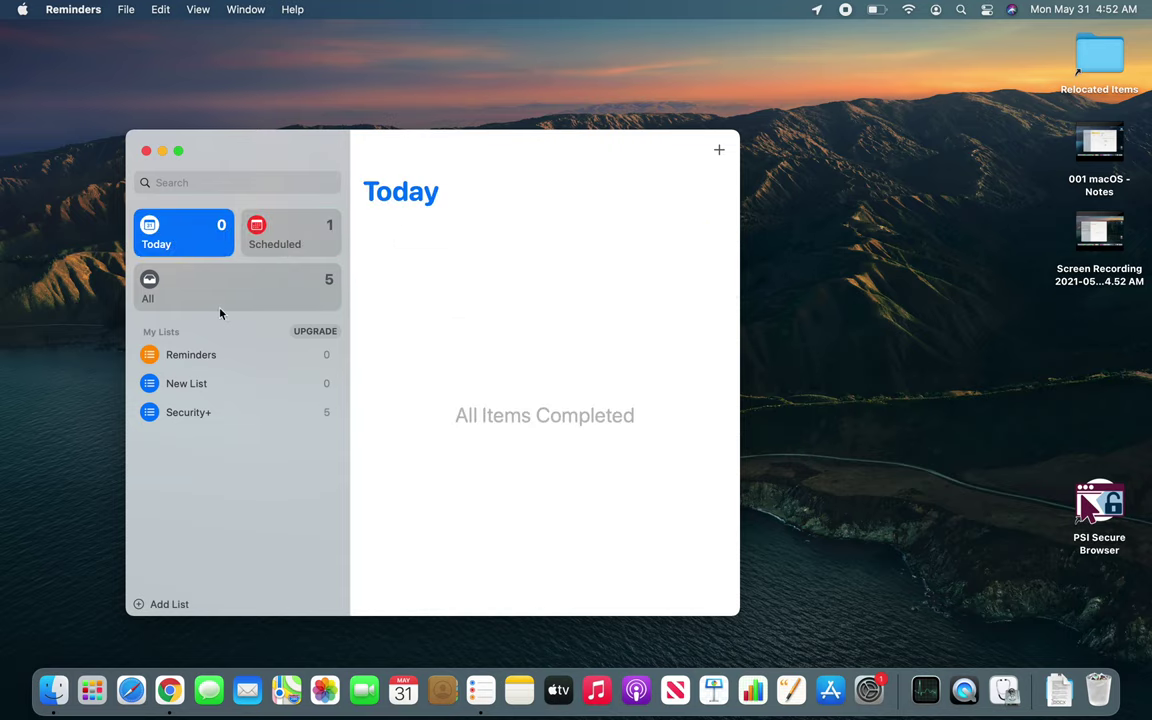